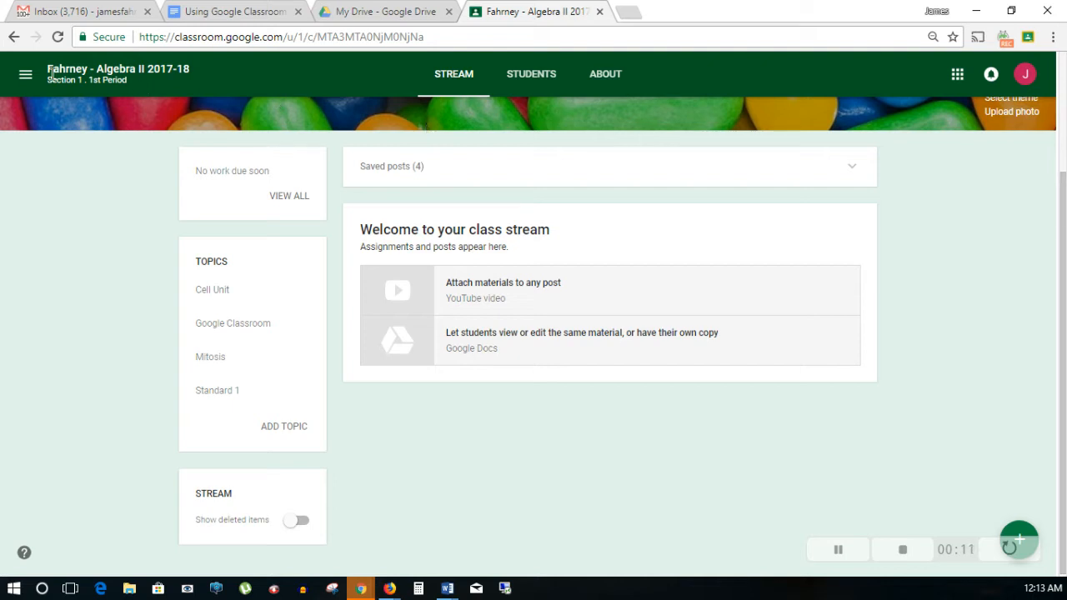
Step: Create a new assignment for the class and title it "Mitosis Video and Notes"
double_click(29, 80)
mouse_move(1017, 537)
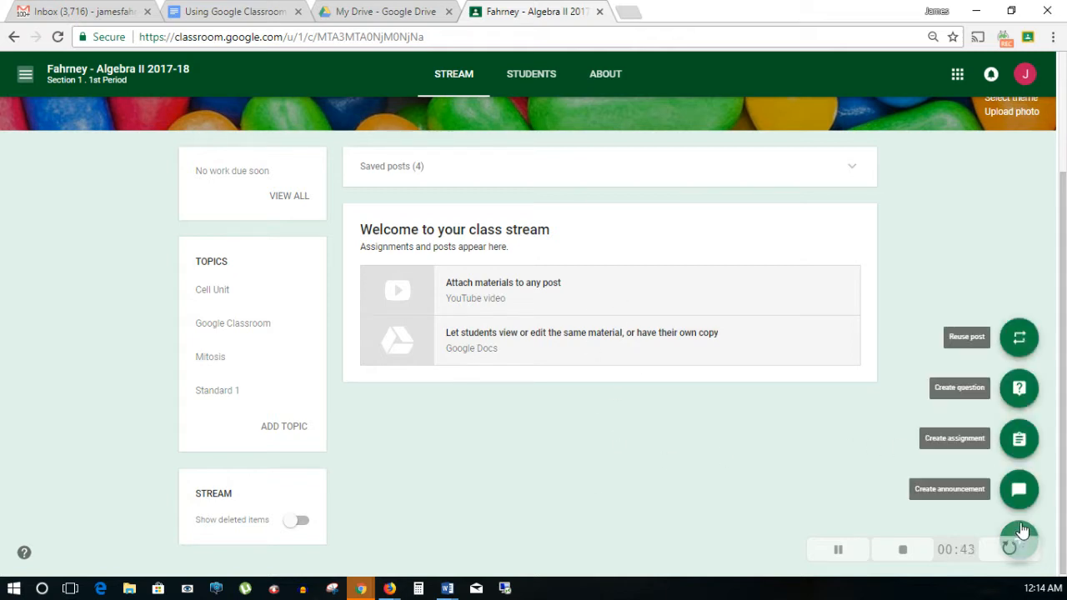
left_click(1018, 442)
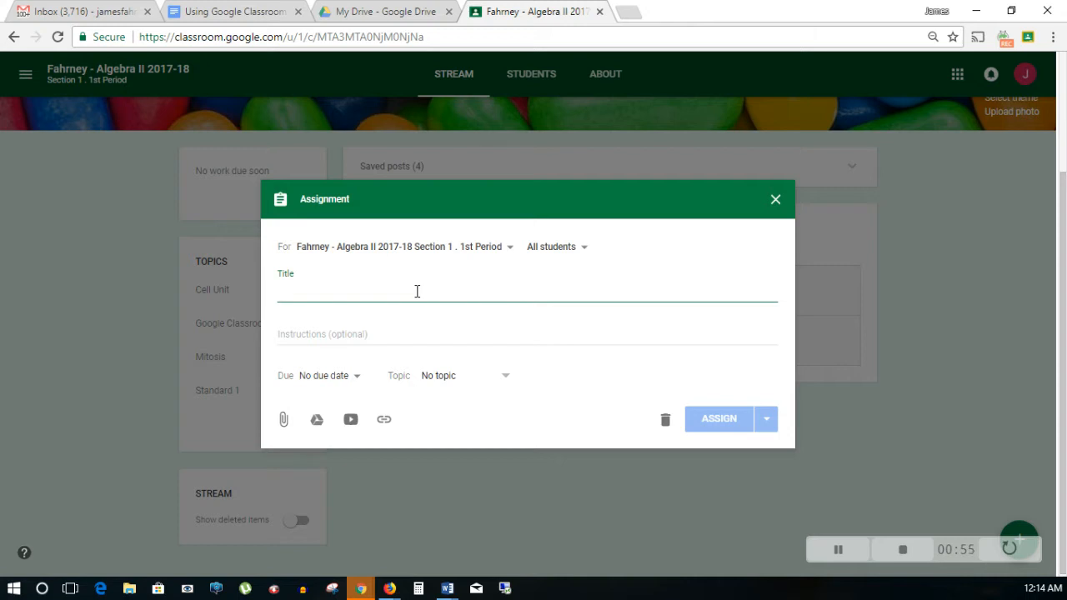
type("Mit")
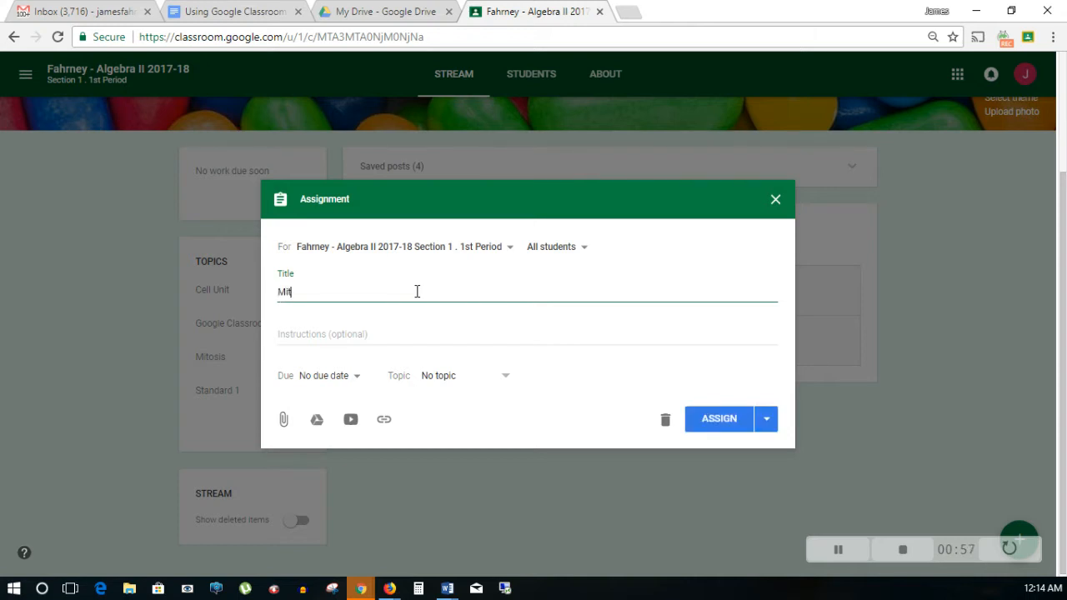
type("osis Video and Notes")
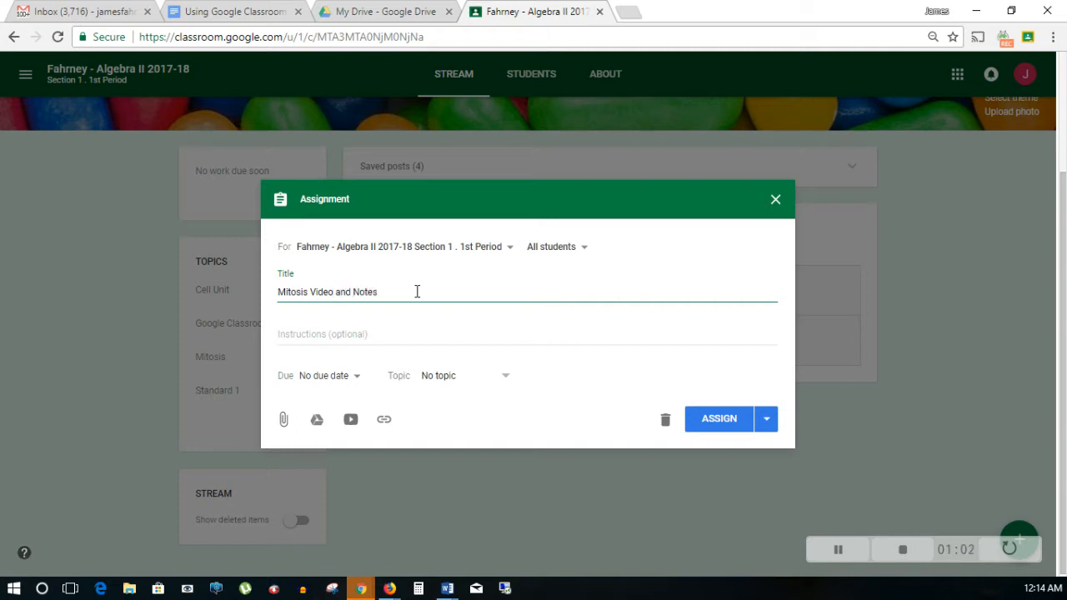
Step: Enter the assignment instructions "Please take notes on the video below. Use the KWL chart provided."
left_click(357, 336)
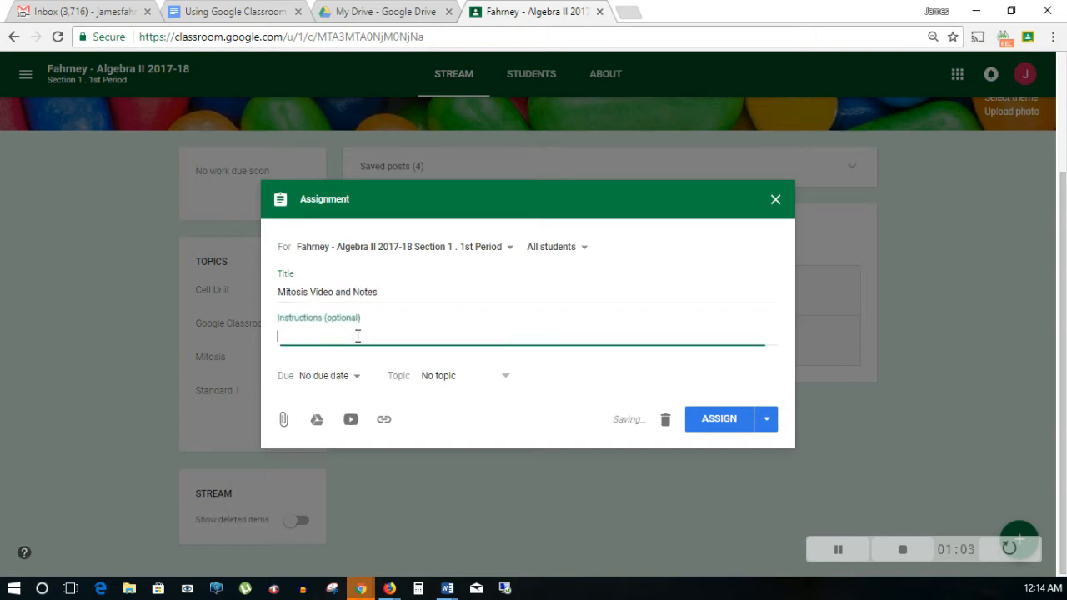
type("Please take note")
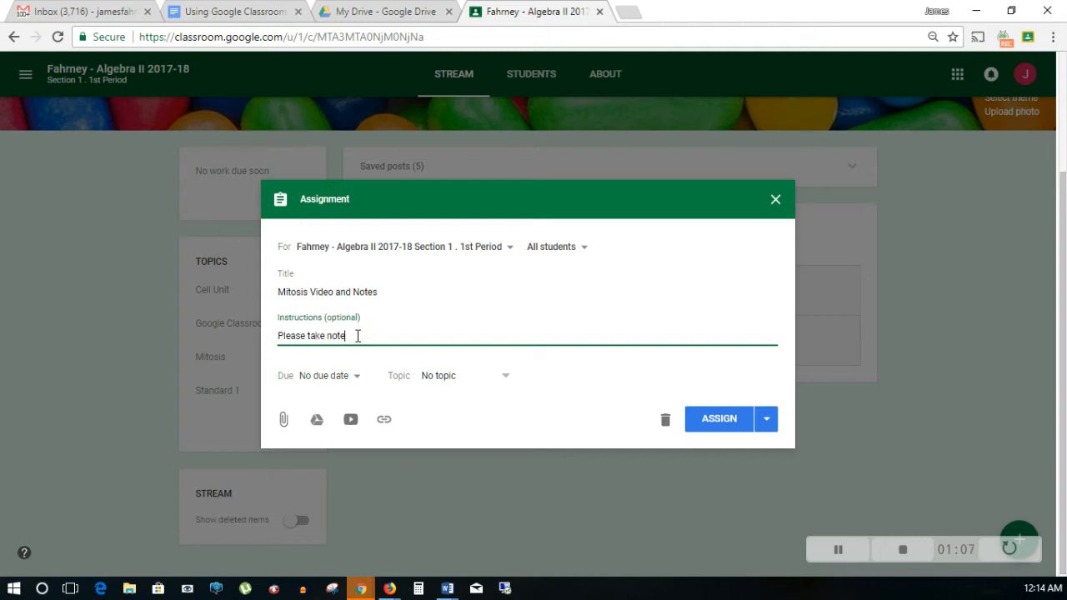
type("s on the video below")
key("BackSpace")
type(". ")
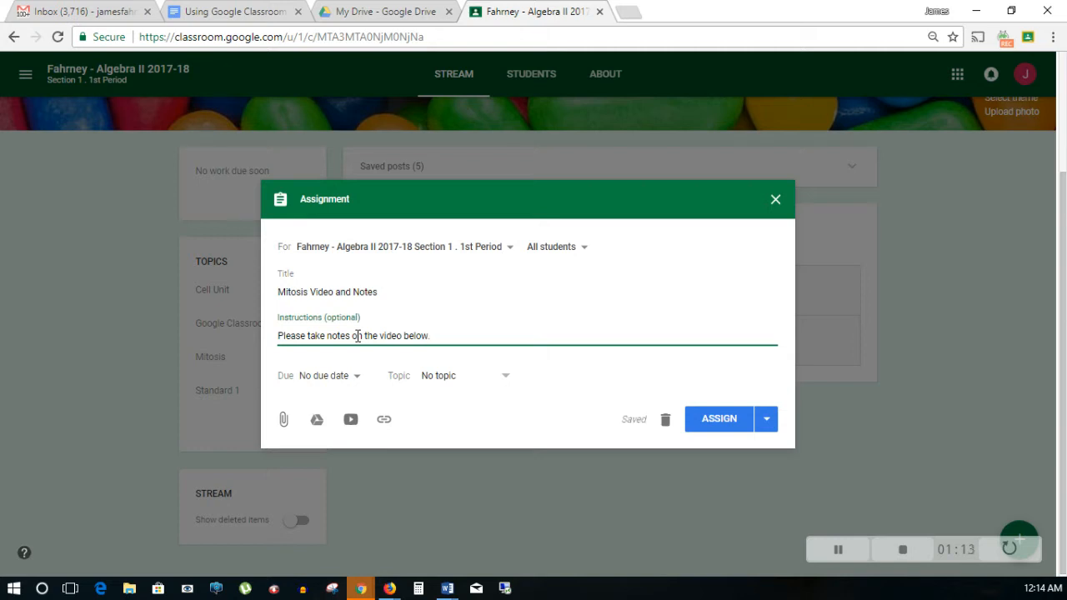
type(" Use the KWL chart provid")
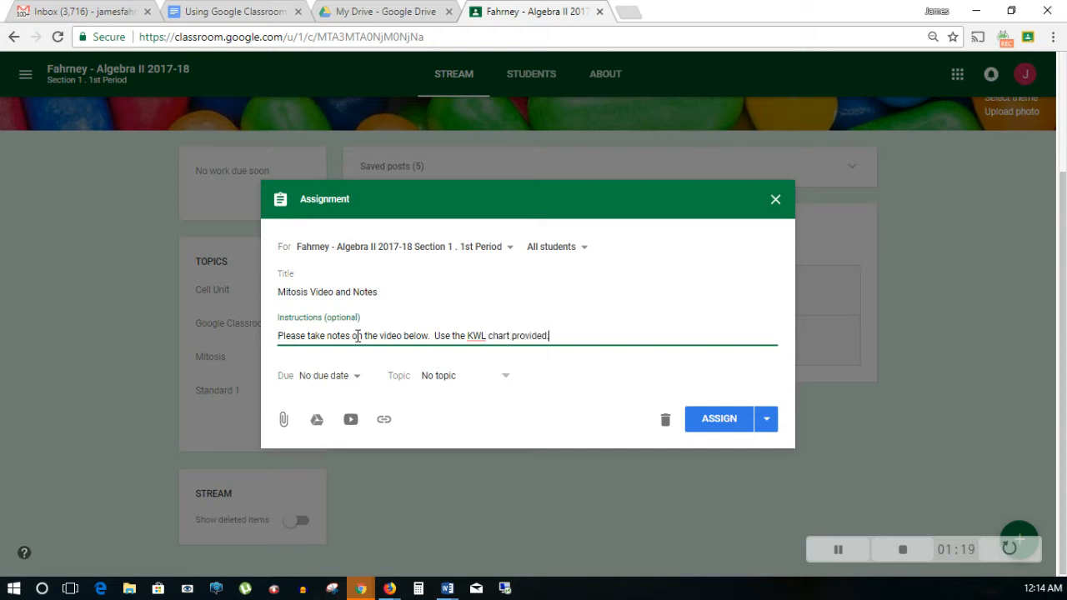
type("ed.")
Step: Set the assignment's due date to Jan 31, 2018
left_click(315, 376)
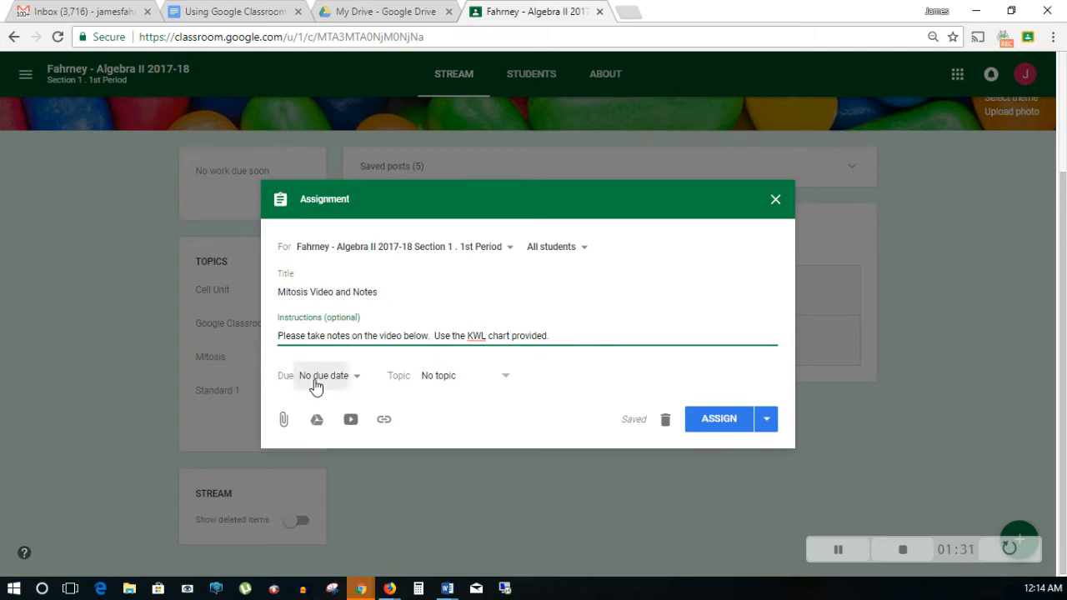
left_click(385, 421)
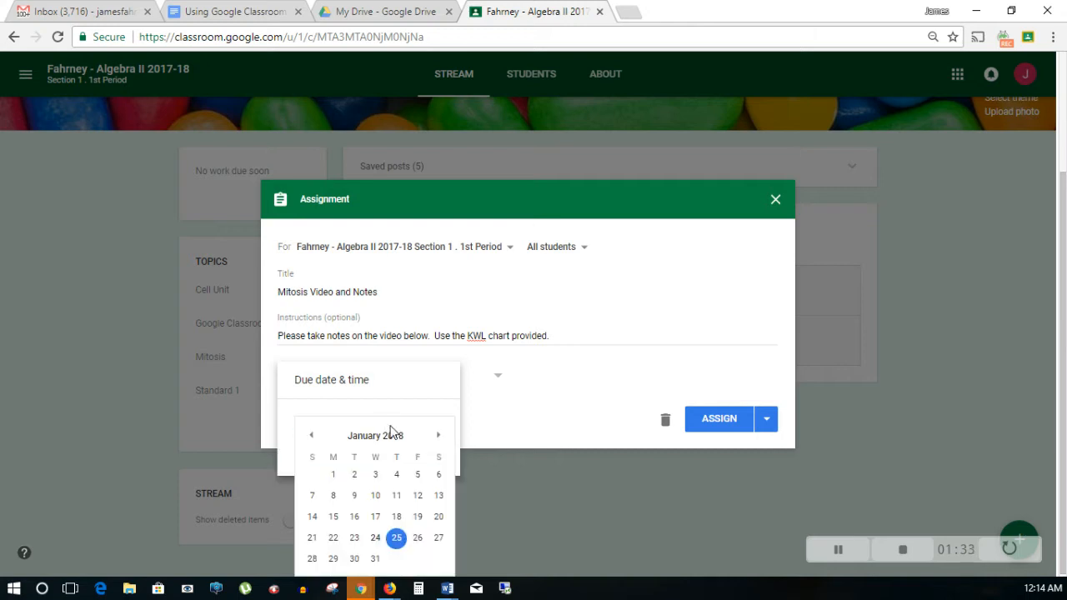
left_click(375, 558)
left_click(350, 448)
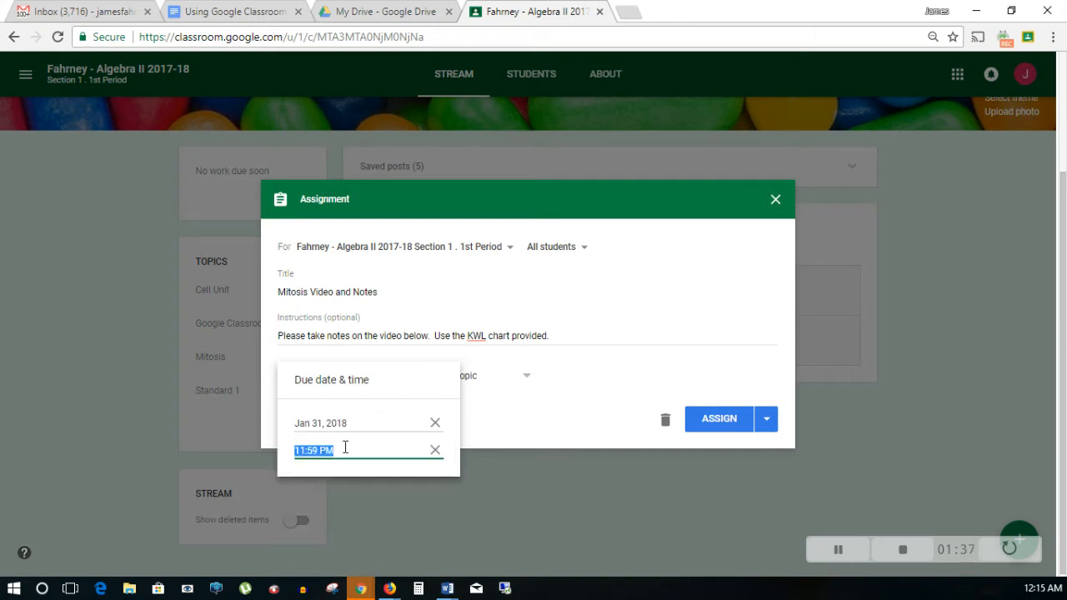
left_click(490, 445)
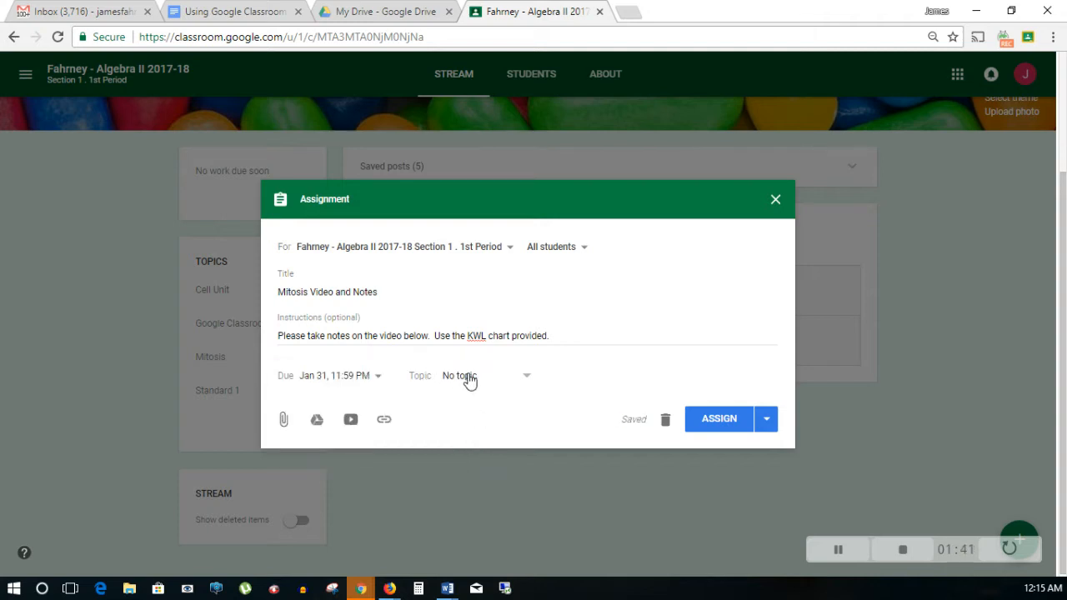
Step: Create a new topic named "Mitosis Standards" for the assignment
left_click(519, 380)
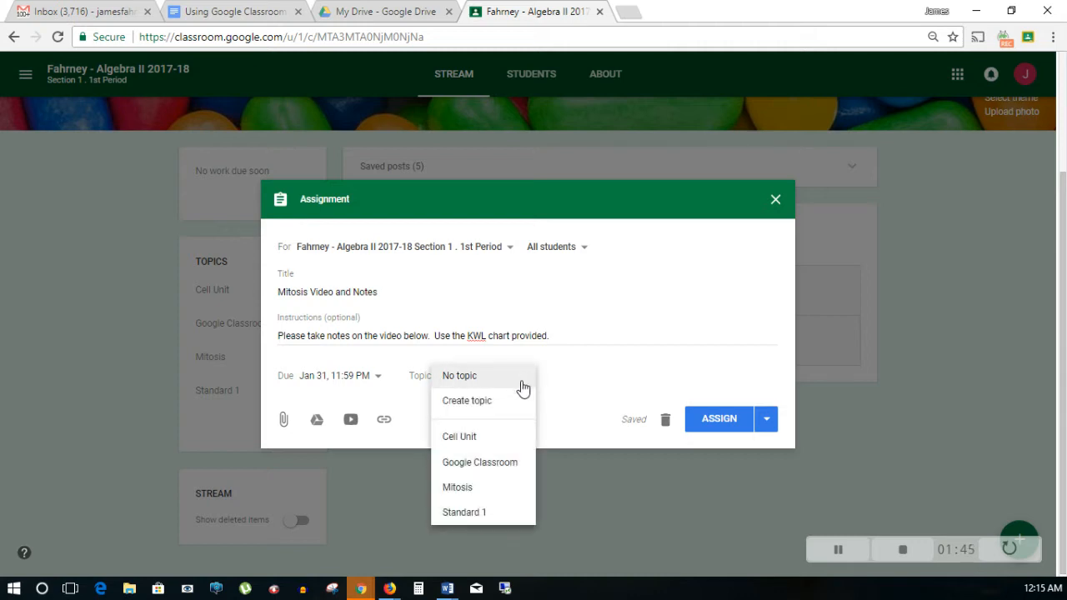
left_click(497, 401)
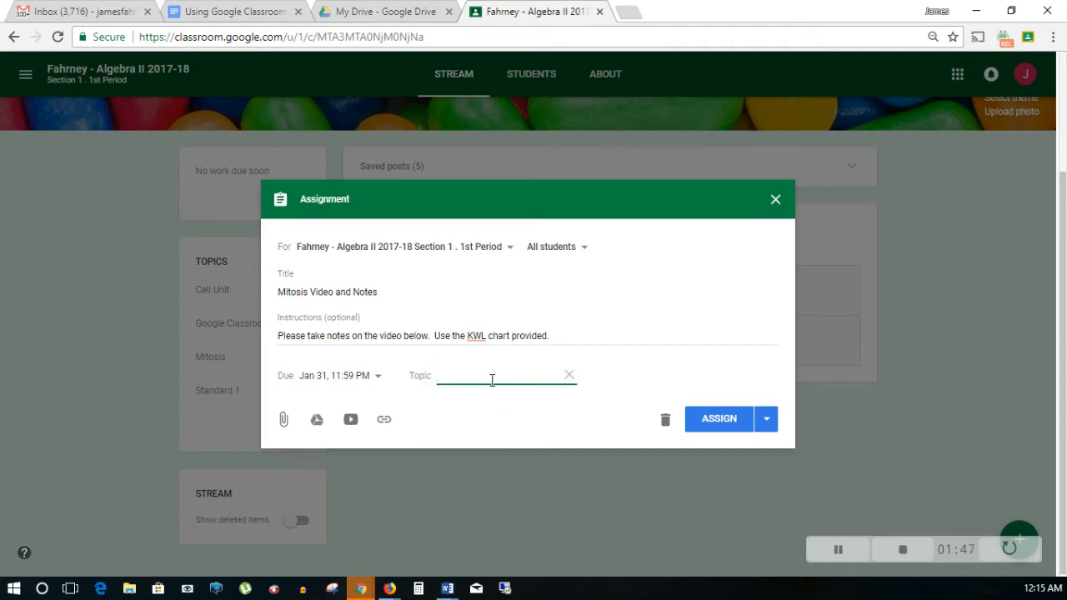
type("Mitosis Standards")
left_click(483, 359)
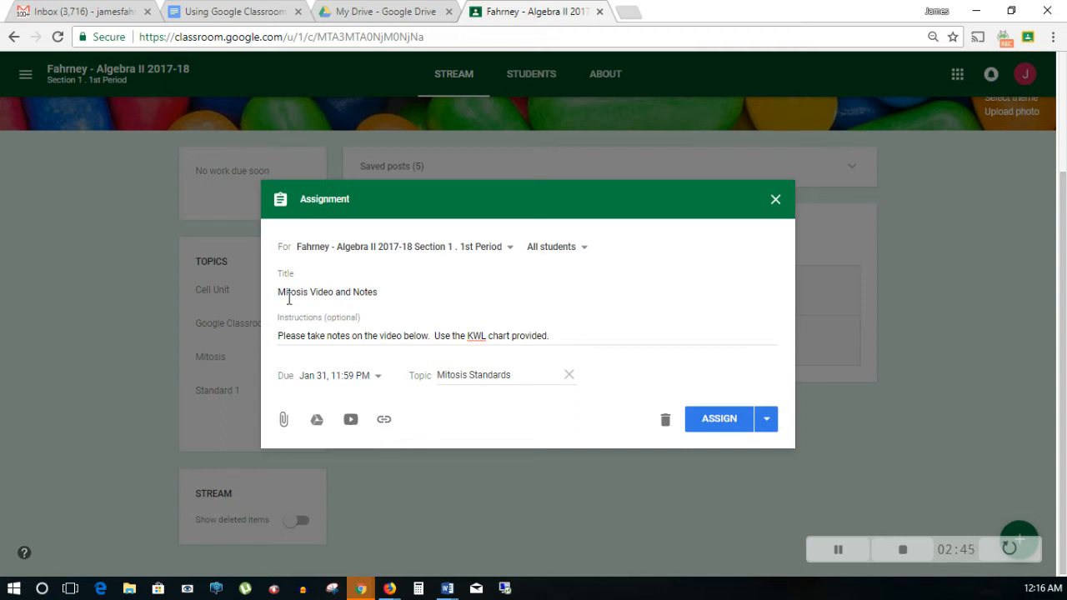
Step: Search YouTube for "mitosis" and attach the video "Mitosis: Splitting Up is Complicated - Crash Course Biology #12" to the assignment
left_click(353, 423)
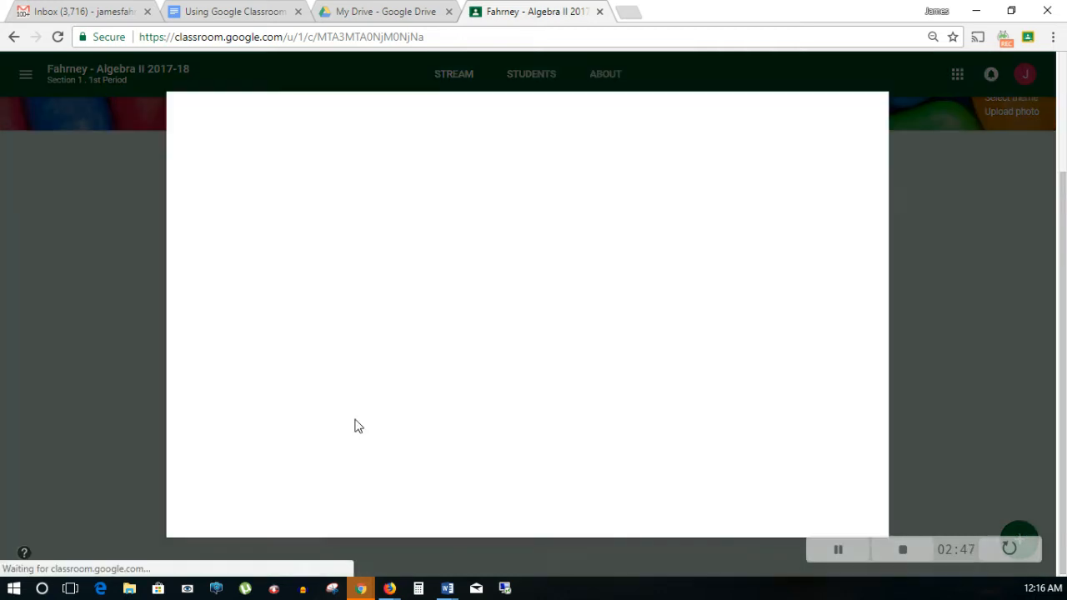
type("mo")
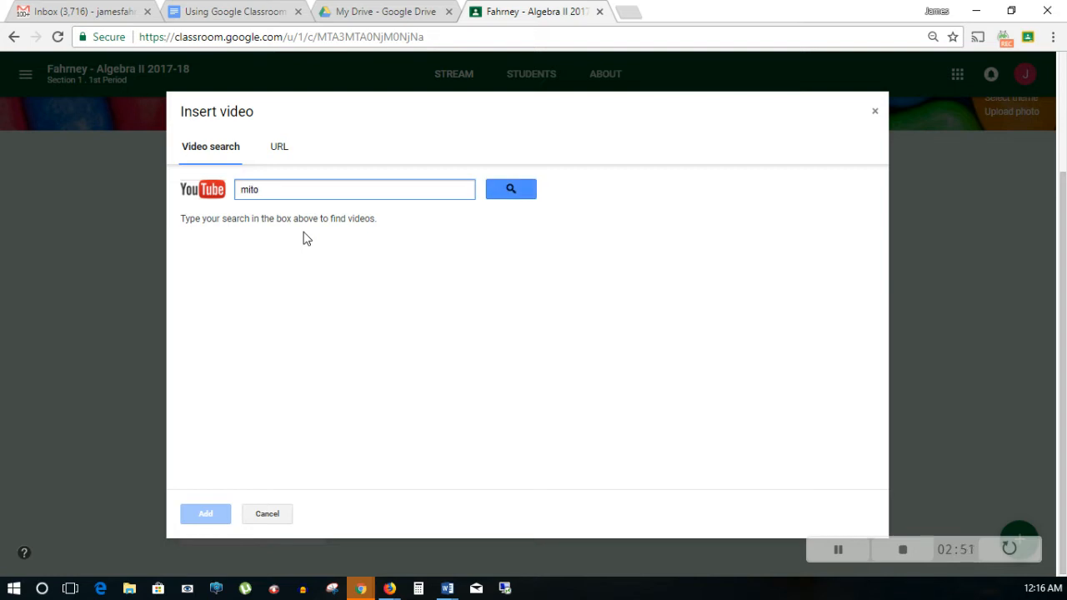
type("tosis")
key("Return")
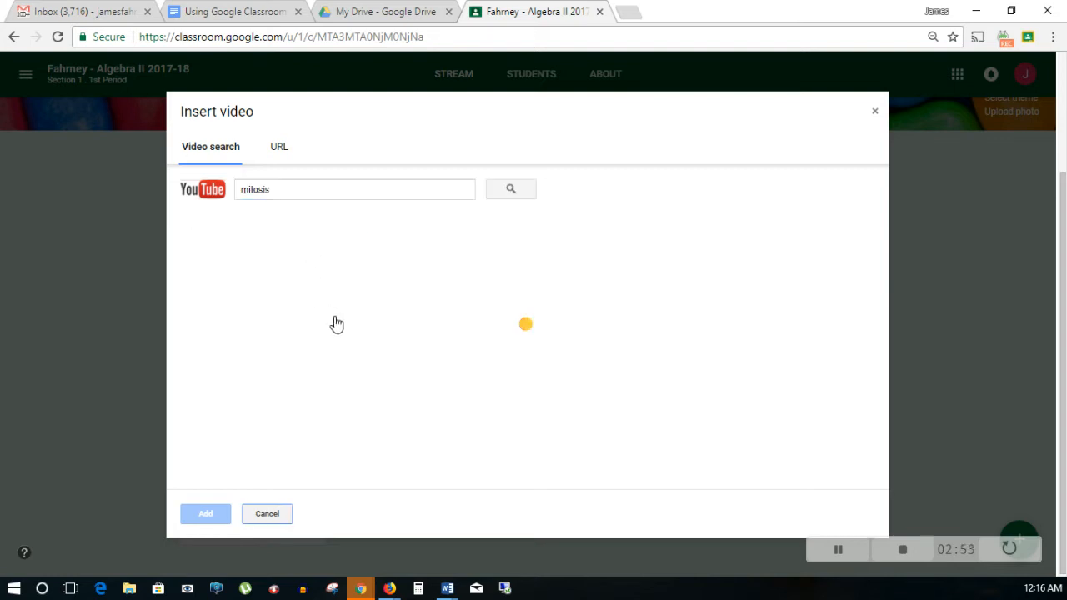
mouse_move(882, 171)
left_mouse_down()
mouse_move(891, 340)
mouse_move(887, 168)
left_mouse_up()
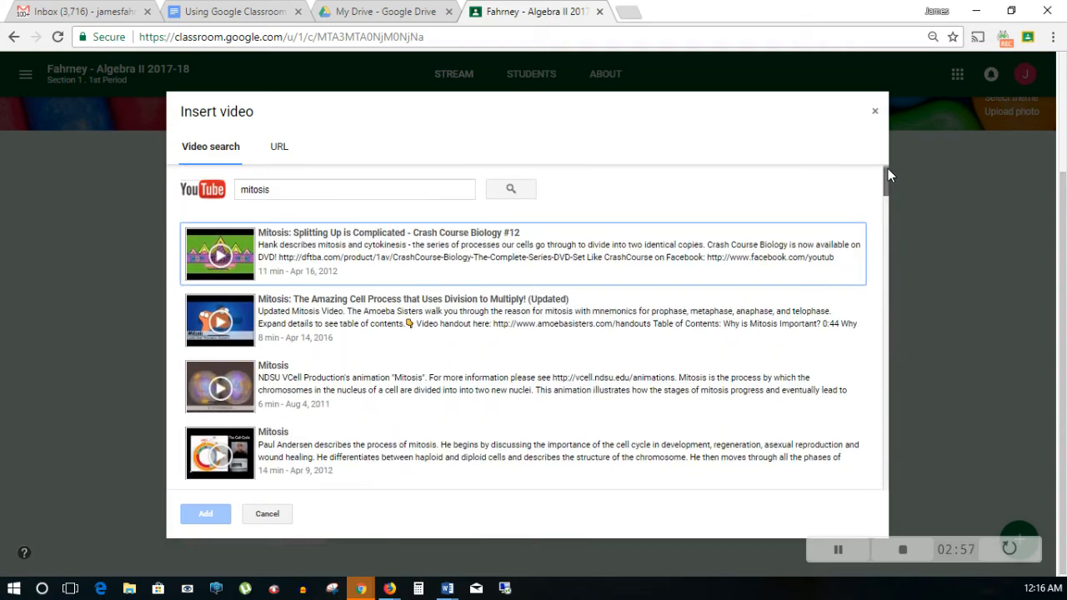
left_click(317, 242)
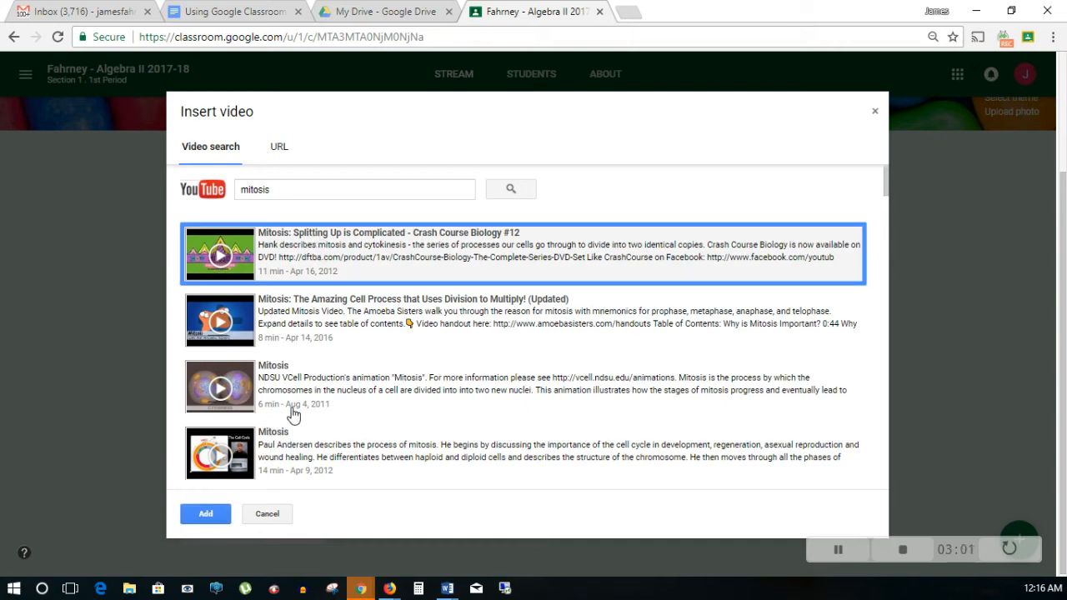
left_click(205, 515)
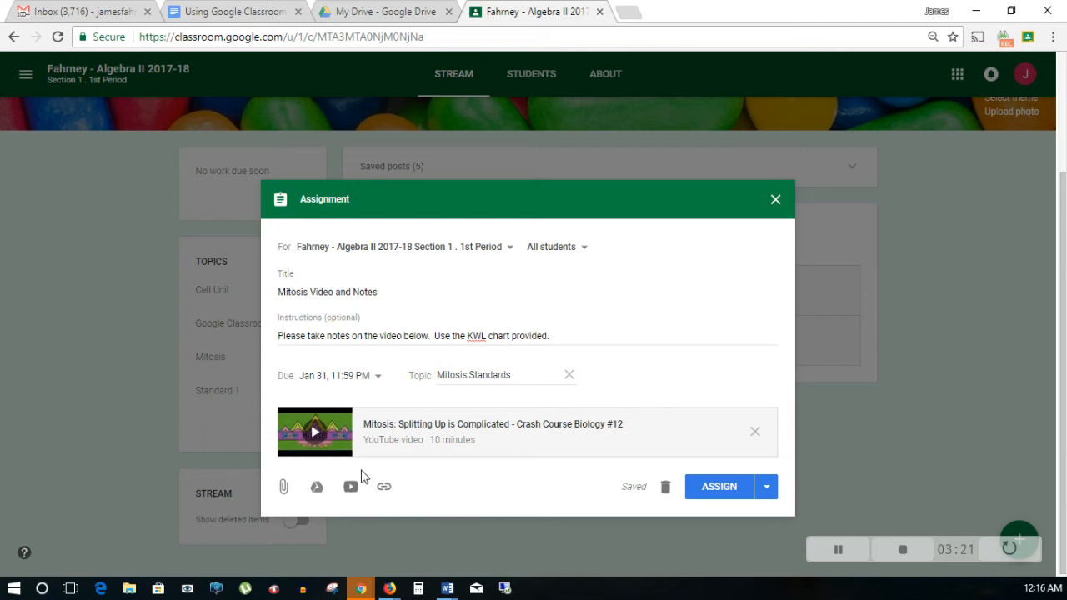
Step: Attach the "KWL on Mitosis VIDEO" document from the recent Google Drive files to the assignment
left_click(316, 490)
left_click(318, 493)
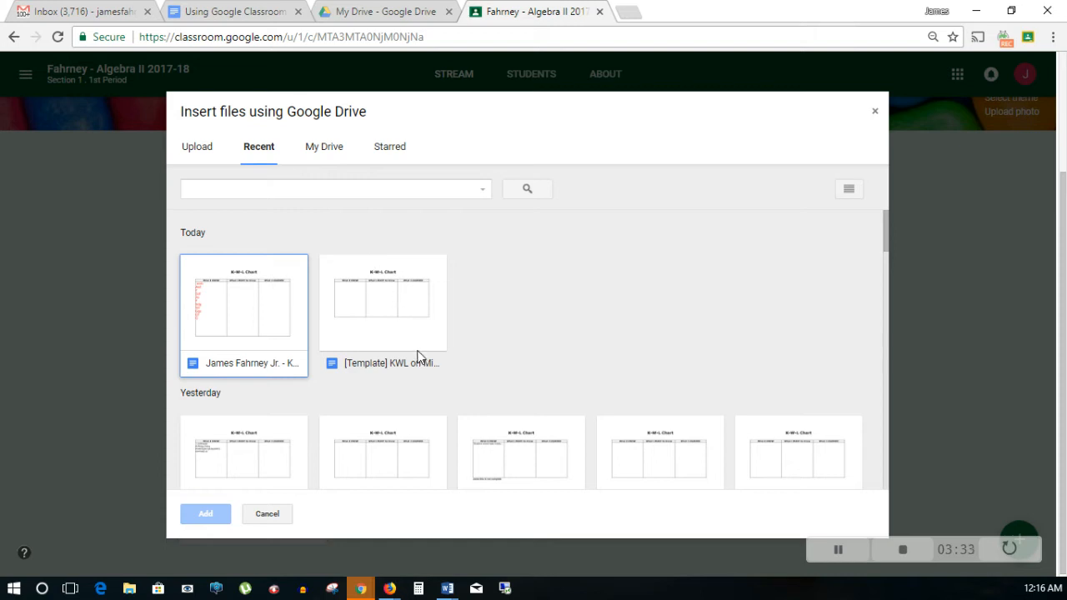
scroll(421, 354, "down", 2)
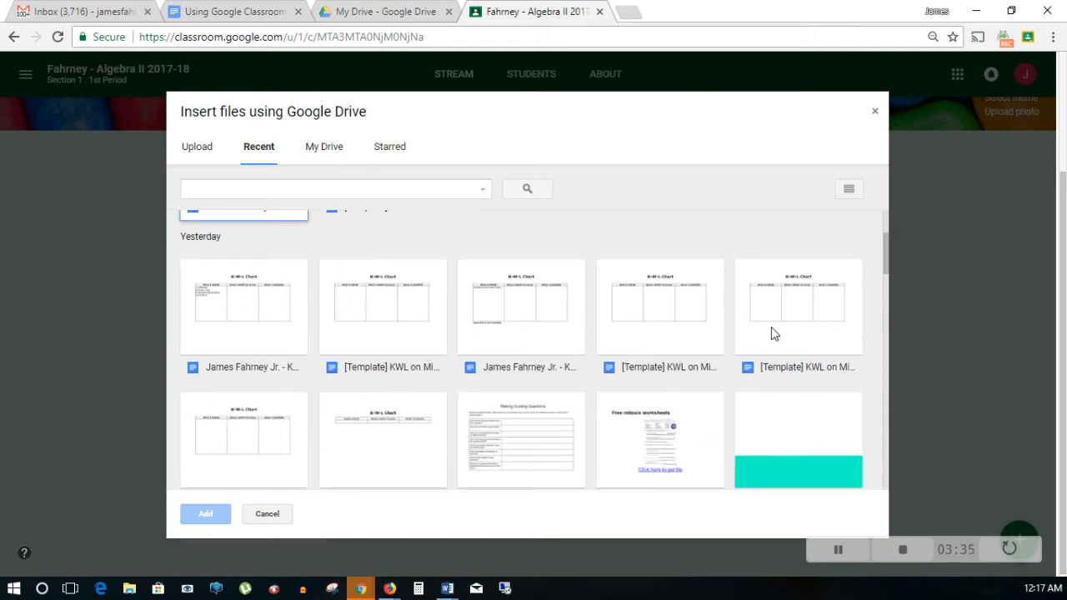
scroll(513, 367, "down", 1)
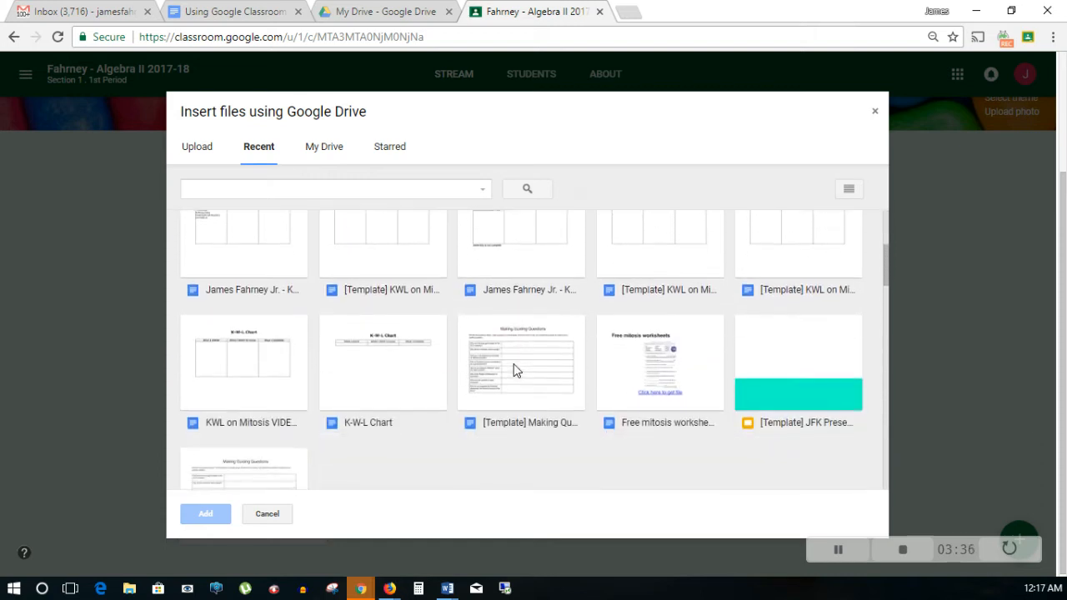
left_click(253, 379)
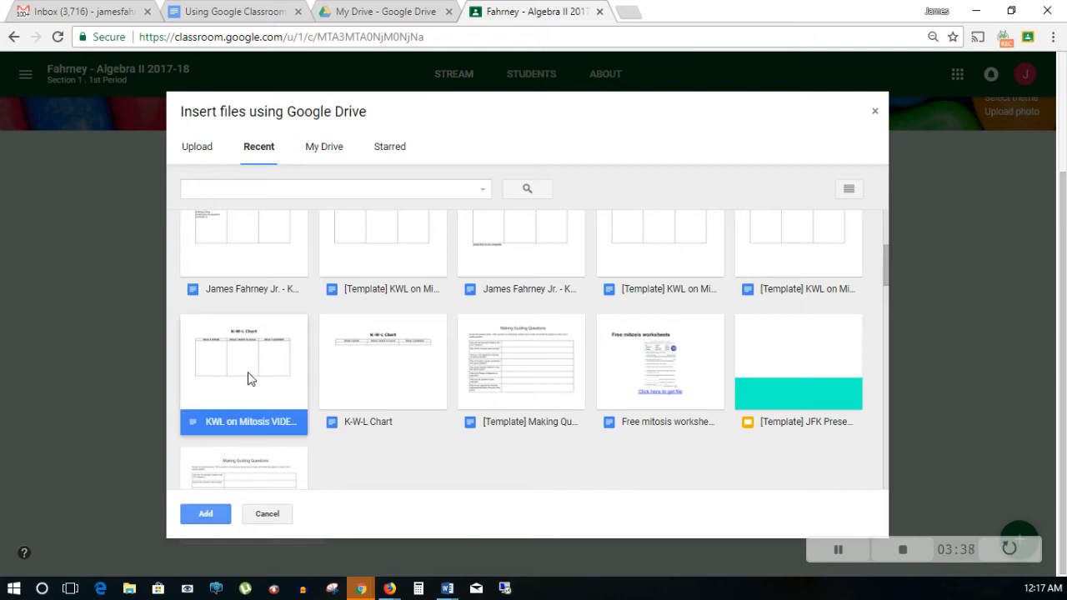
left_click(205, 513)
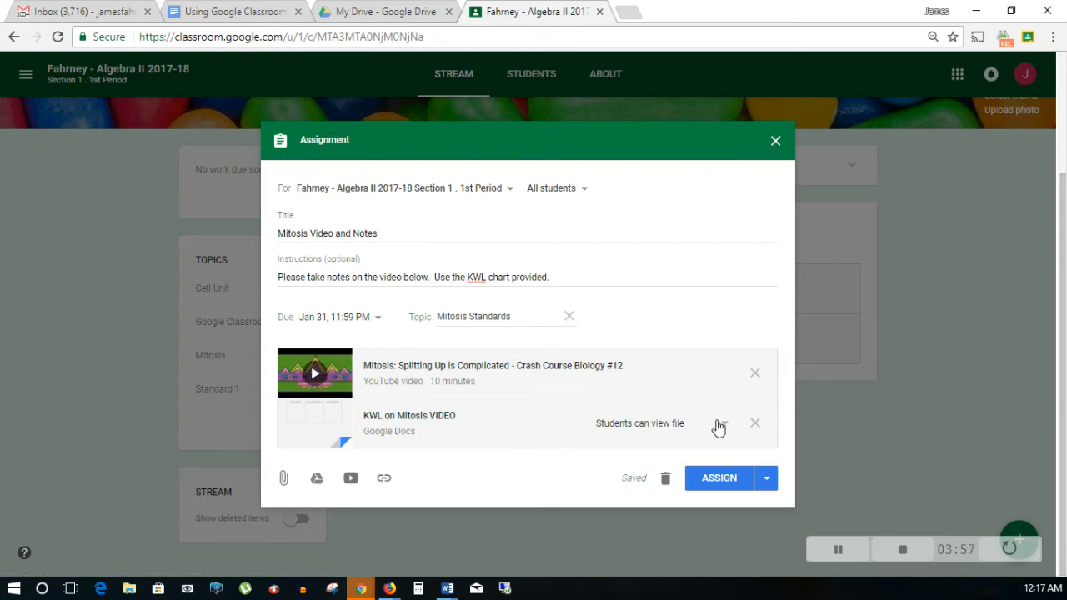
Step: Set the KWL document to make a copy for each student and assign the work to the class
left_click(725, 426)
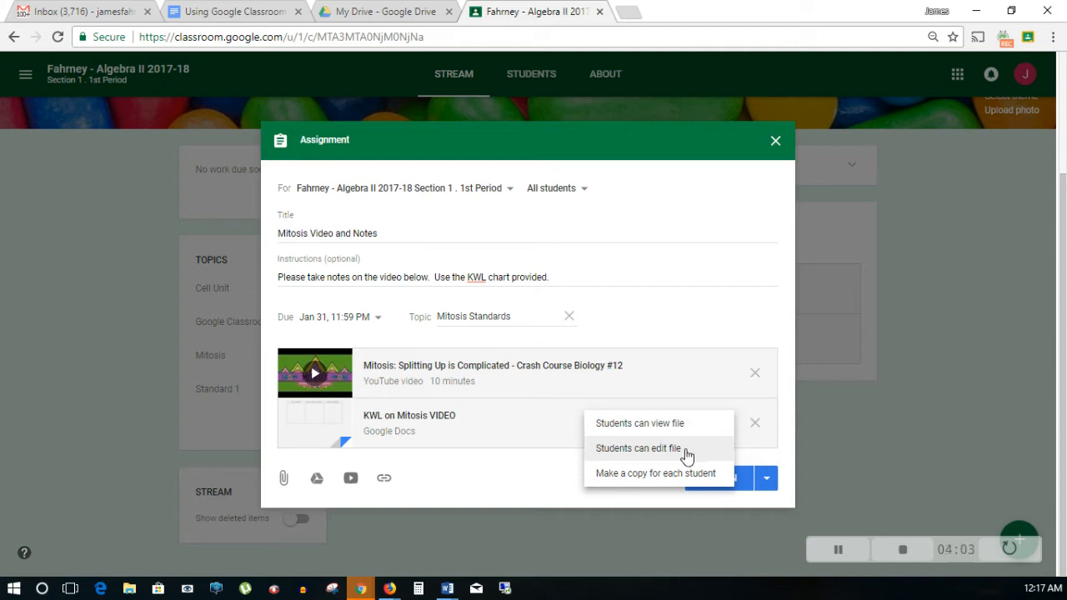
left_click(627, 477)
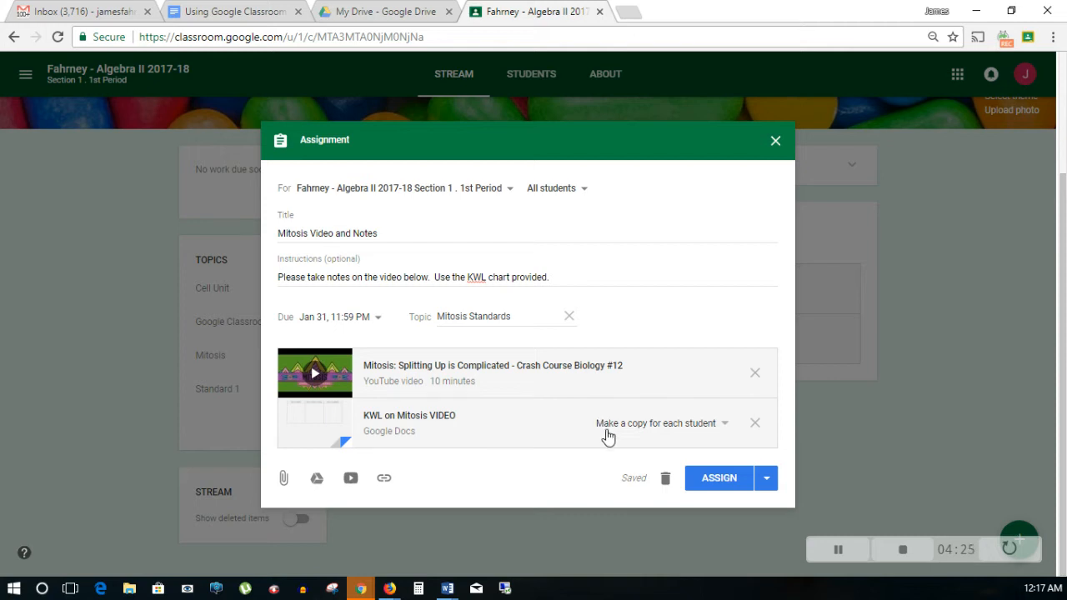
left_click(764, 478)
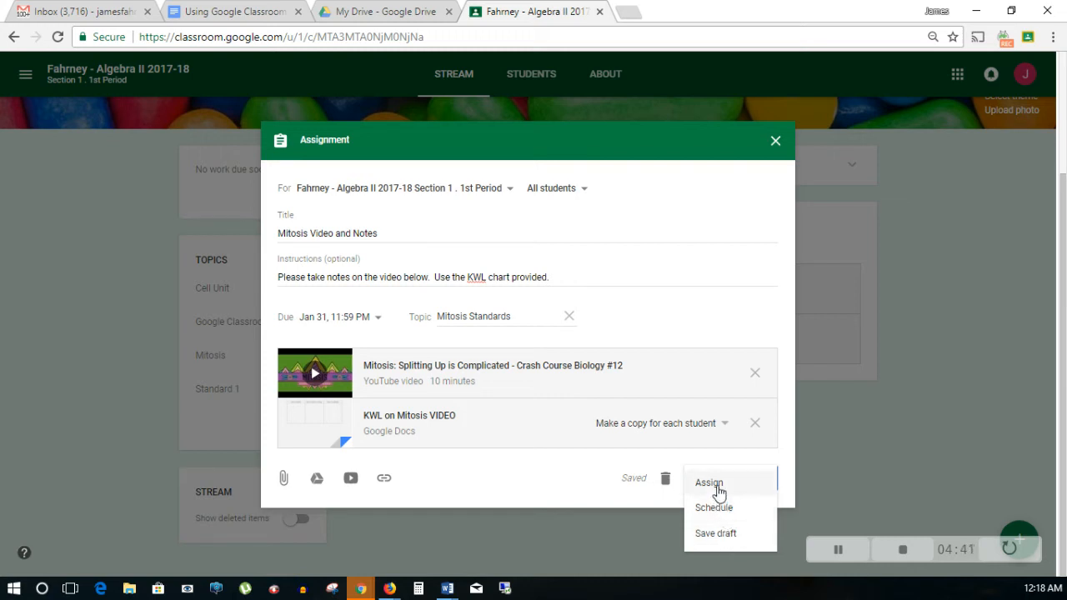
left_click(709, 484)
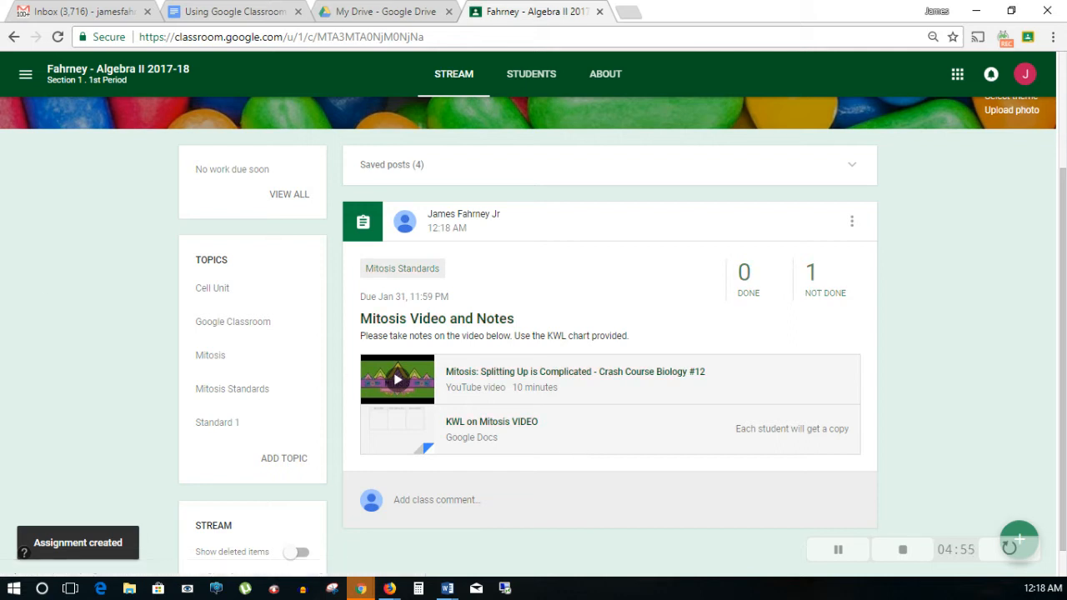
Step: Switch to Firefox, open the Algebra II 2017-18 class as the student, and show the updated stream to view the mitosis assignment
left_click(389, 588)
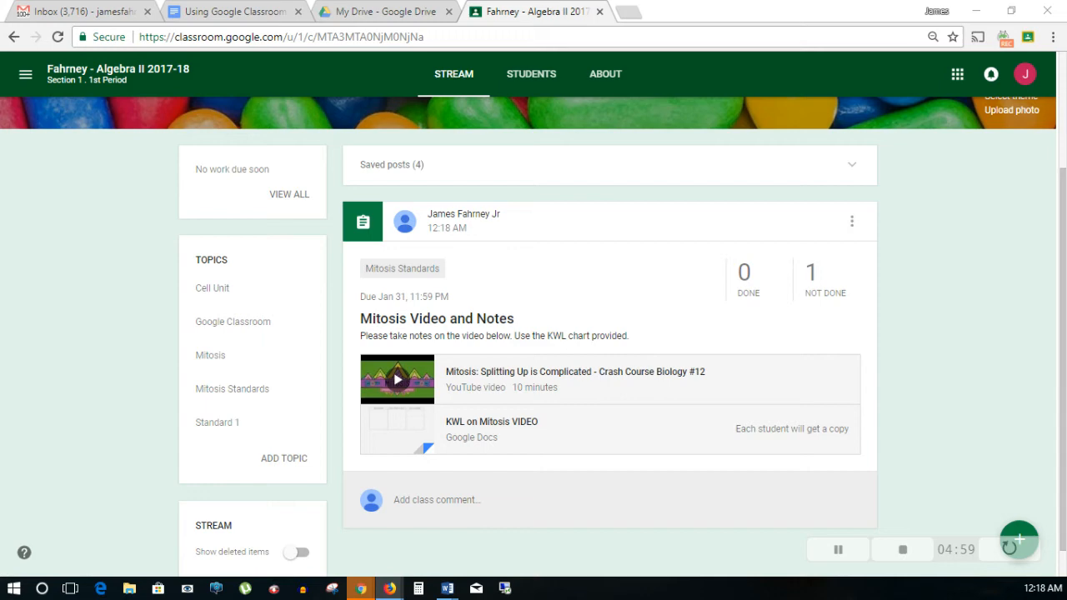
left_click_drag(0, 358, 314, 4)
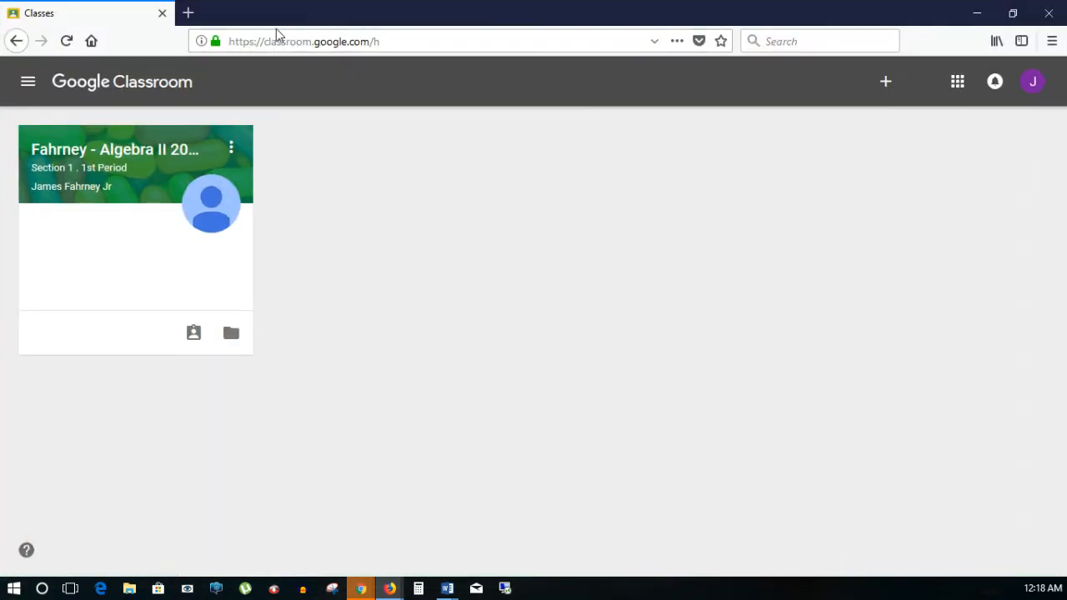
left_click(123, 156)
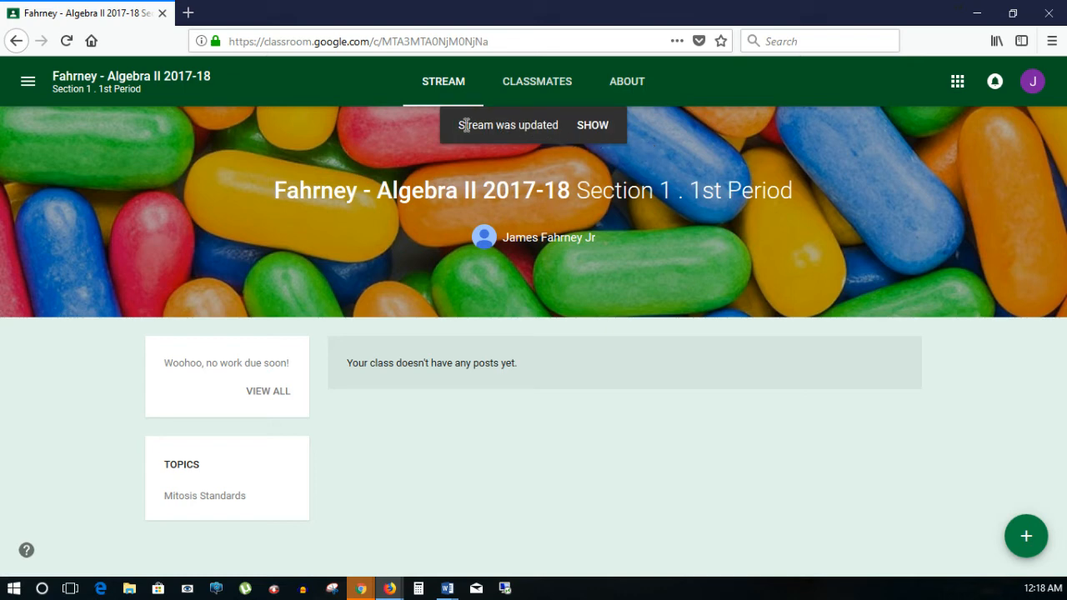
left_click_drag(463, 127, 557, 124)
left_click(585, 126)
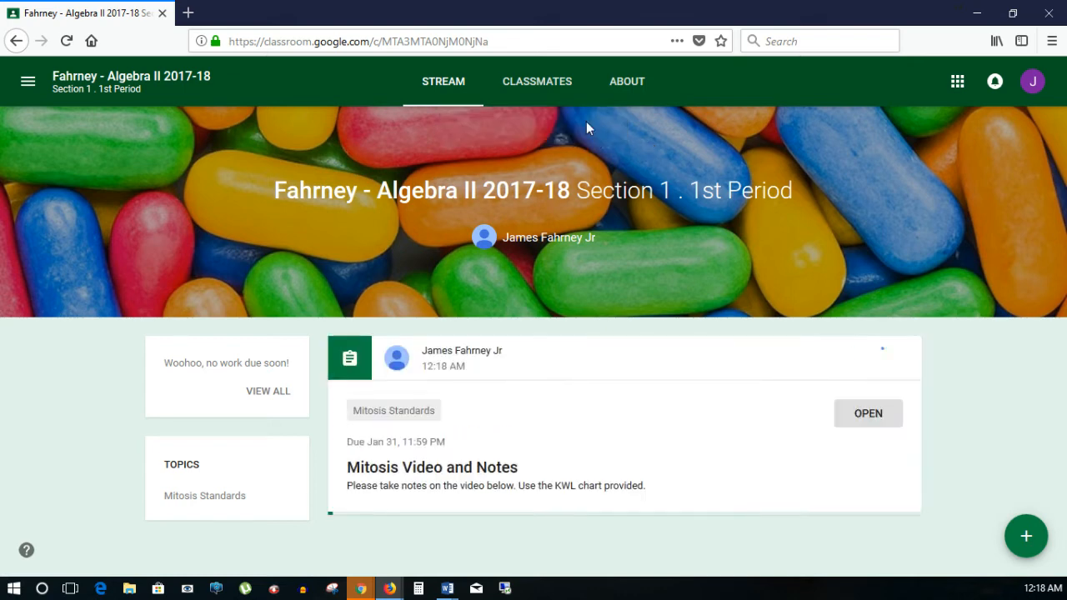
scroll(600, 317, "down", 2)
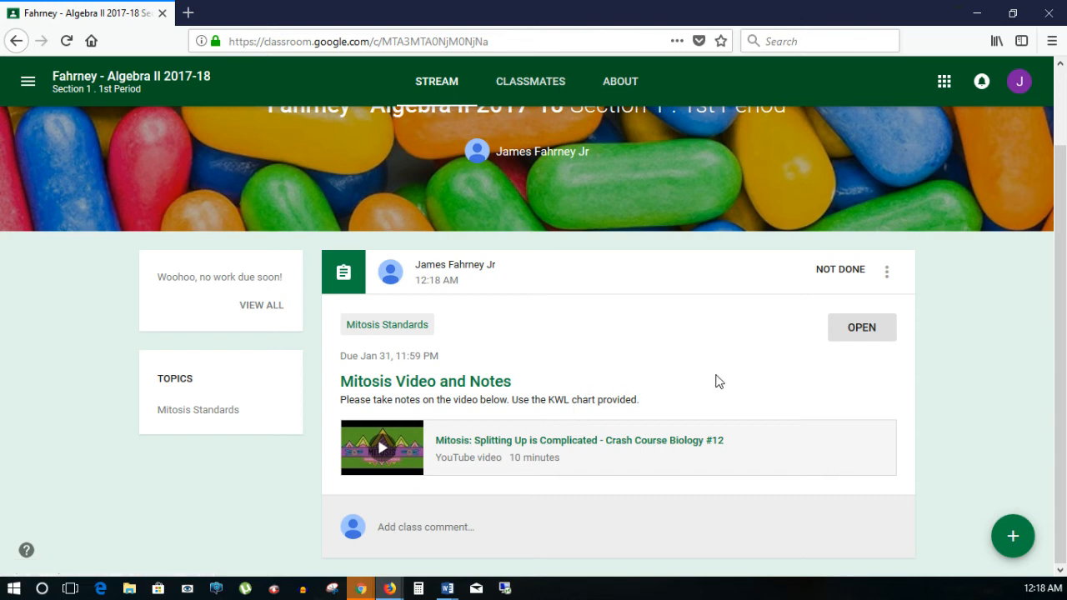
Step: Open the Mitosis Video and Notes assignment as the student, review its instructions, and preview the attached Crash Course video
left_click(867, 329)
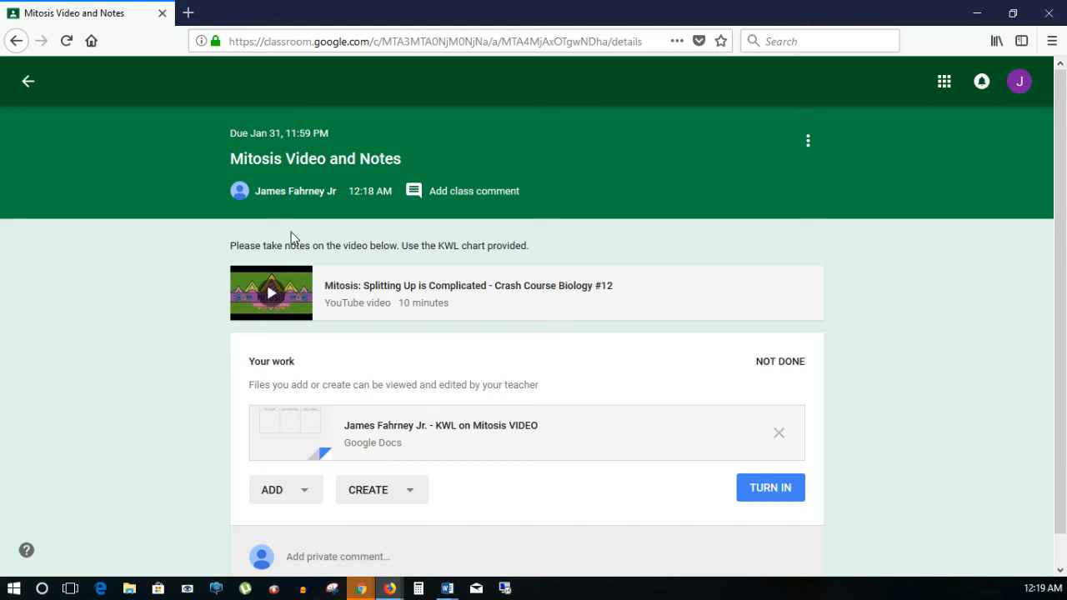
left_click_drag(236, 247, 531, 250)
left_click(550, 252)
left_click(278, 294)
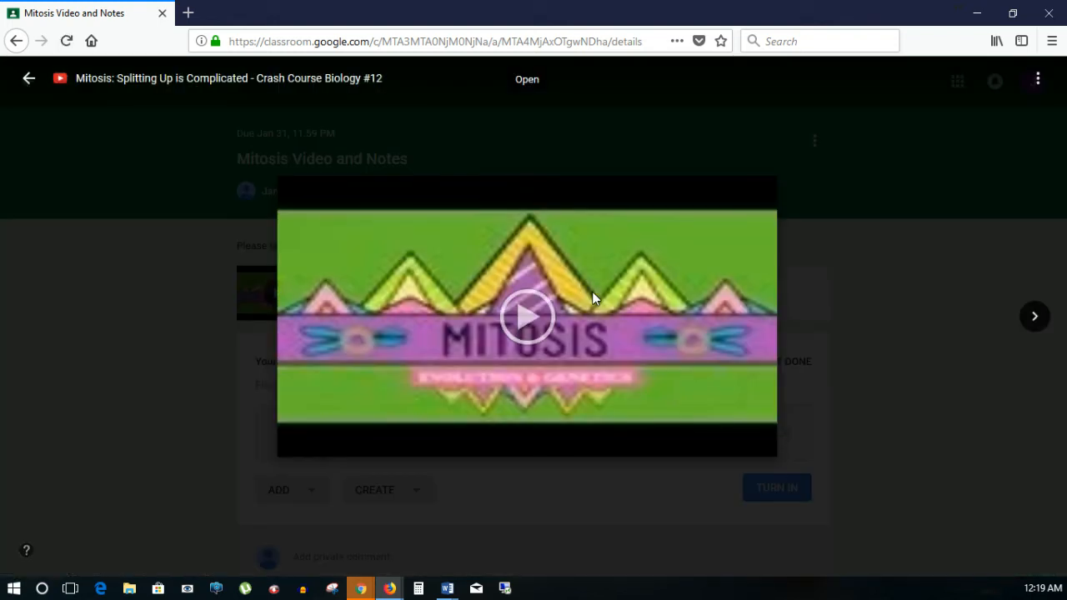
left_click(527, 314)
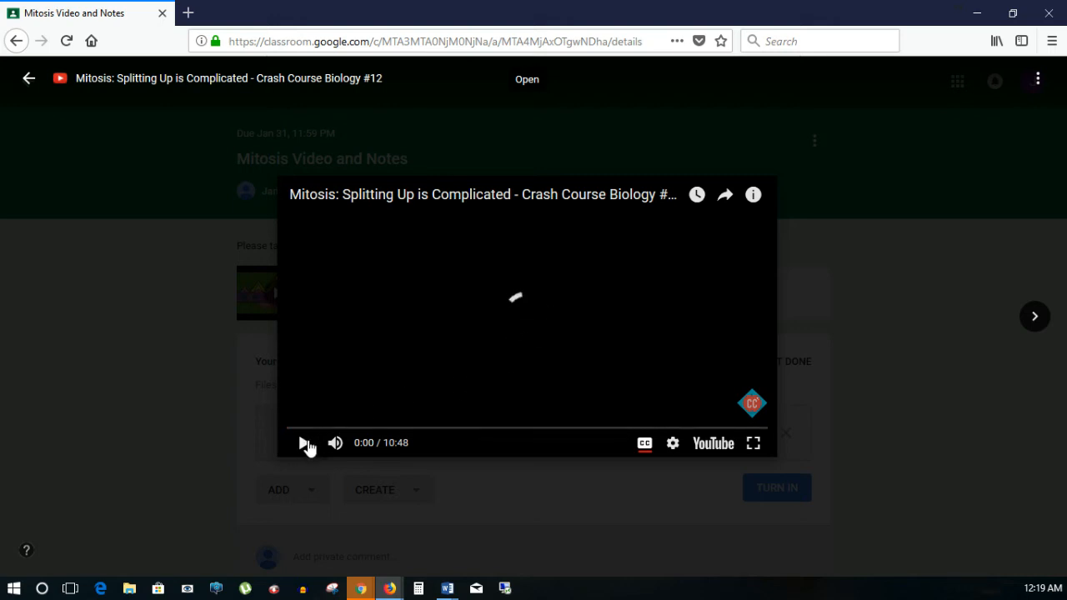
left_click(28, 84)
Step: Open the student's own copy of the KWL on Mitosis VIDEO document and highlight the assignment part of its title
scroll(671, 275, "down", 1)
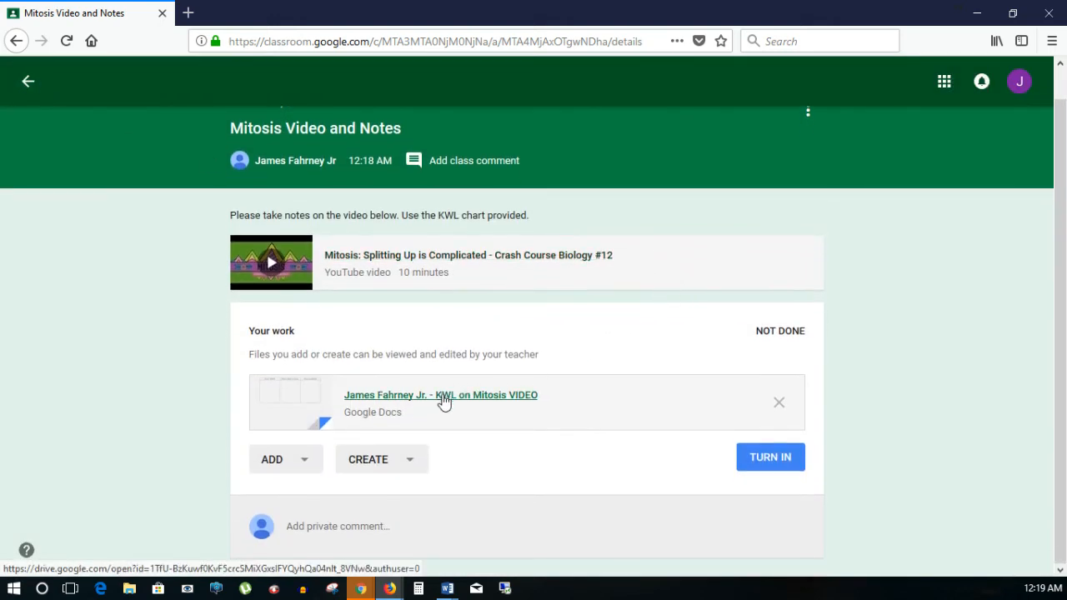
left_click(443, 399)
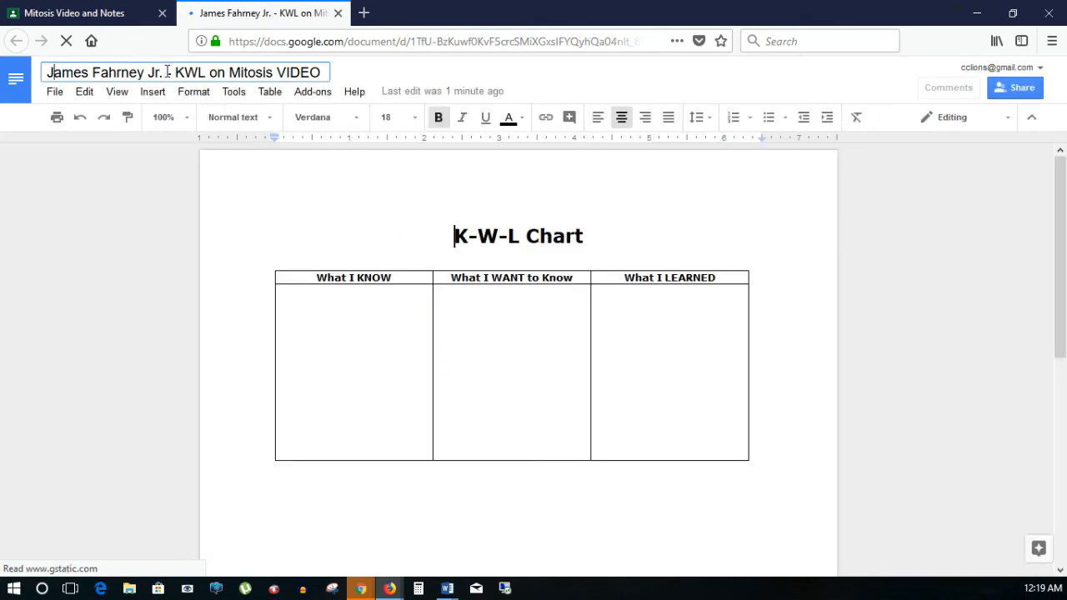
left_click_drag(175, 72, 323, 74)
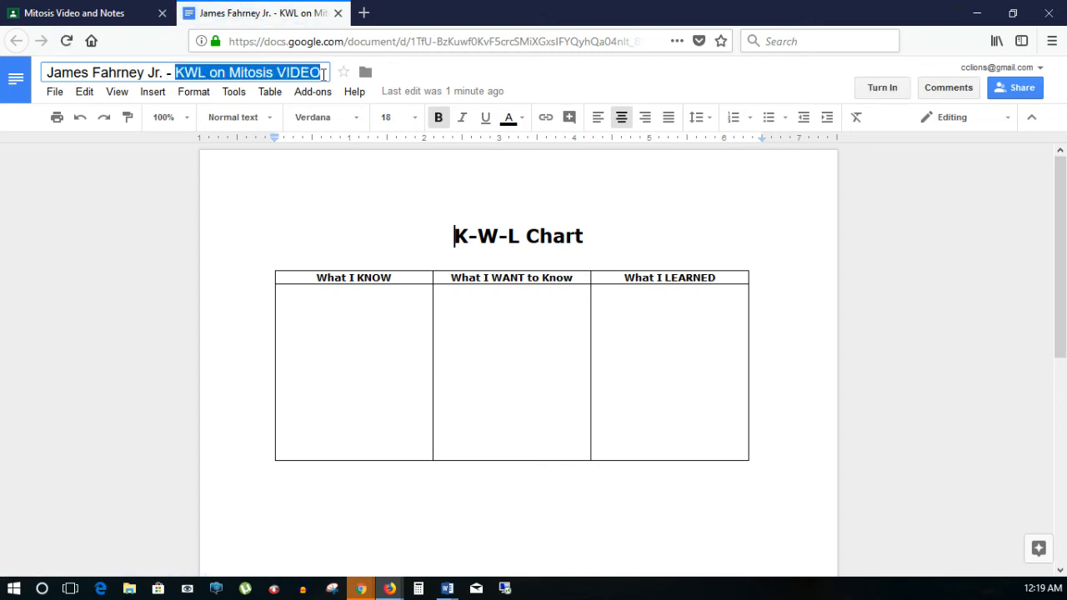
Step: Enter the placeholder text "sgfdaasdfagssgdf" in the What I KNOW column and break it into three spaced lines
left_click(339, 307)
type("sgfdaasdfagssgdf")
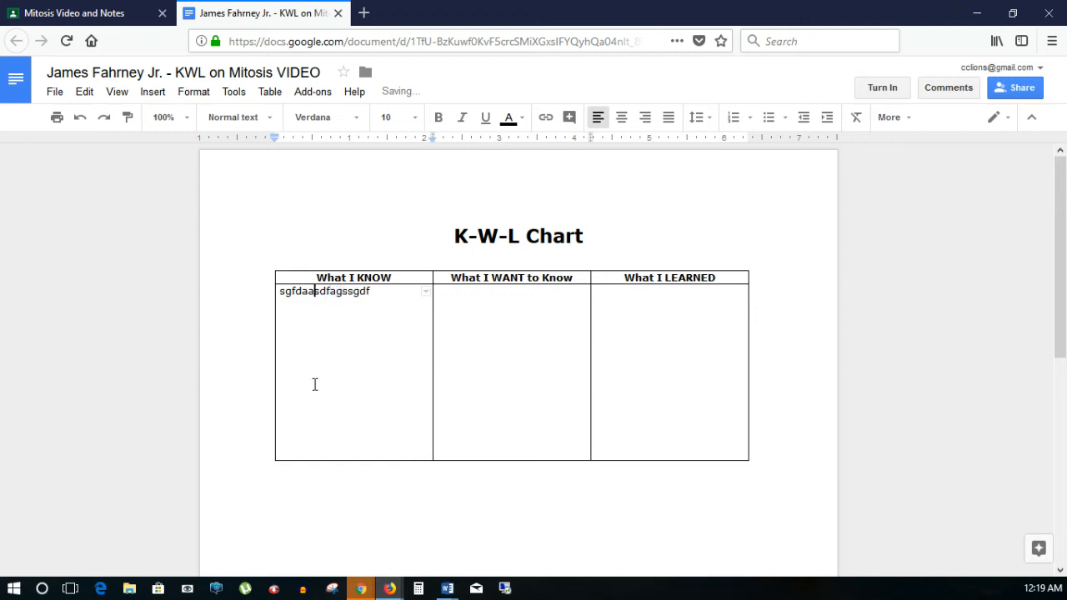
key("Return")
key("Return")
key("Right")
key("Right")
key("Right")
key("Right")
key("Right")
key("Right")
key("Right")
key("Right")
key("Return")
key("Return")
key("Return")
key("Right")
key("Right")
key("Return")
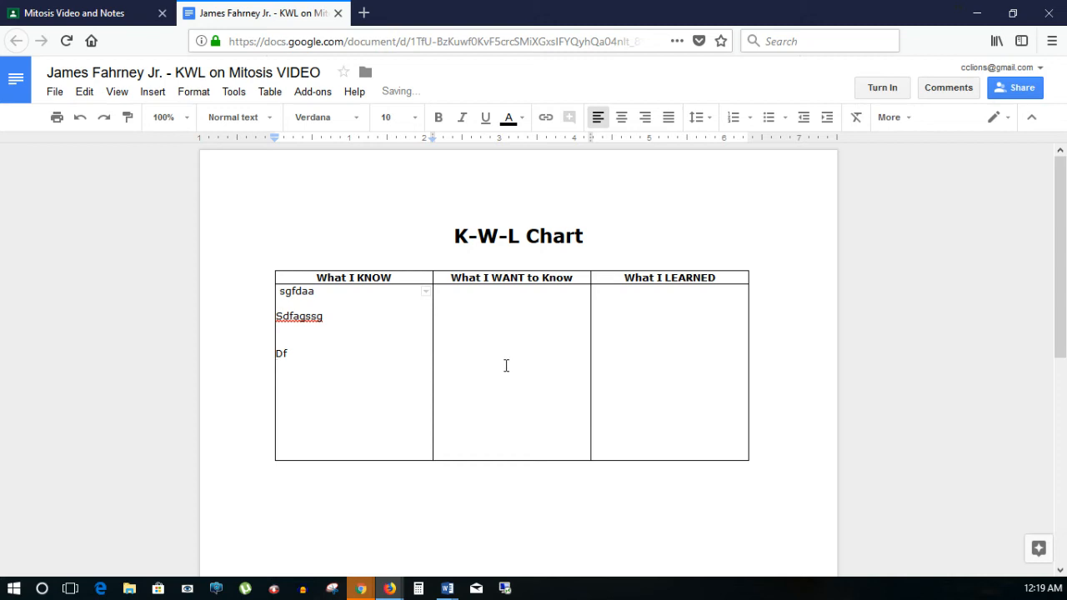
Step: Extend the What I KNOW column with short placeholder lines from "Dfgsf" down to "g"
left_click(514, 331)
left_click(304, 406)
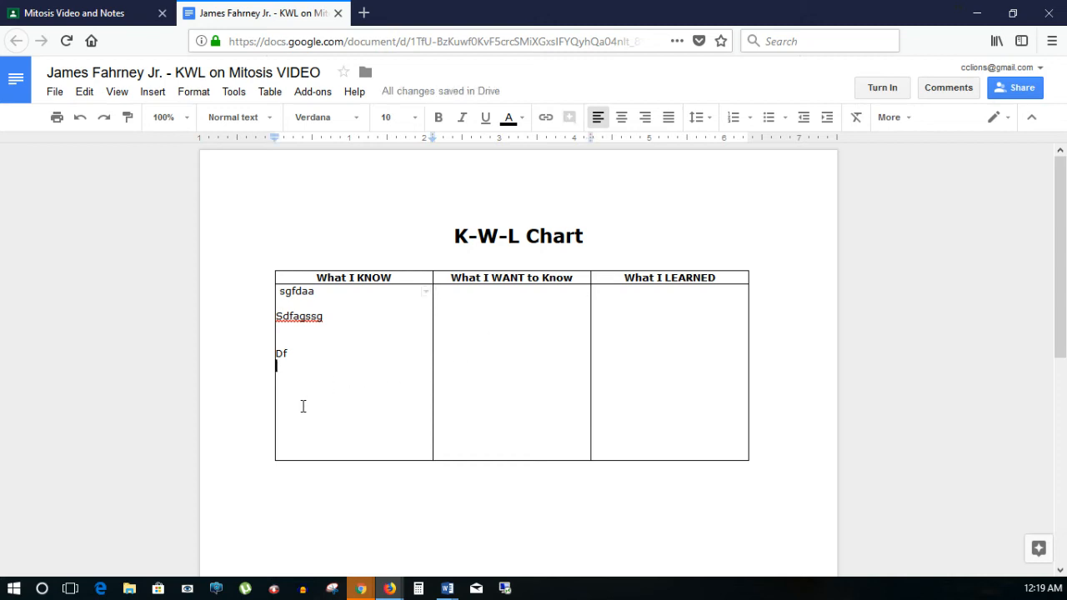
type("dfgsf sd gd sg dsf g sdg df g dfg d g sdfg g sdf g")
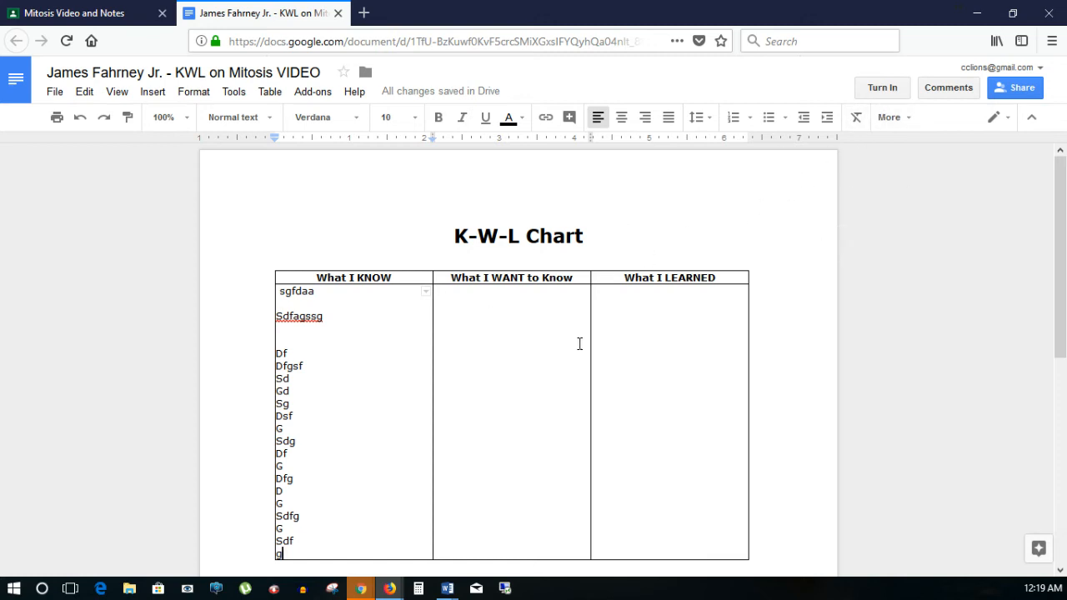
Step: Turn in the student's KWL document for the Mitosis Video and Notes assignment
left_click(882, 87)
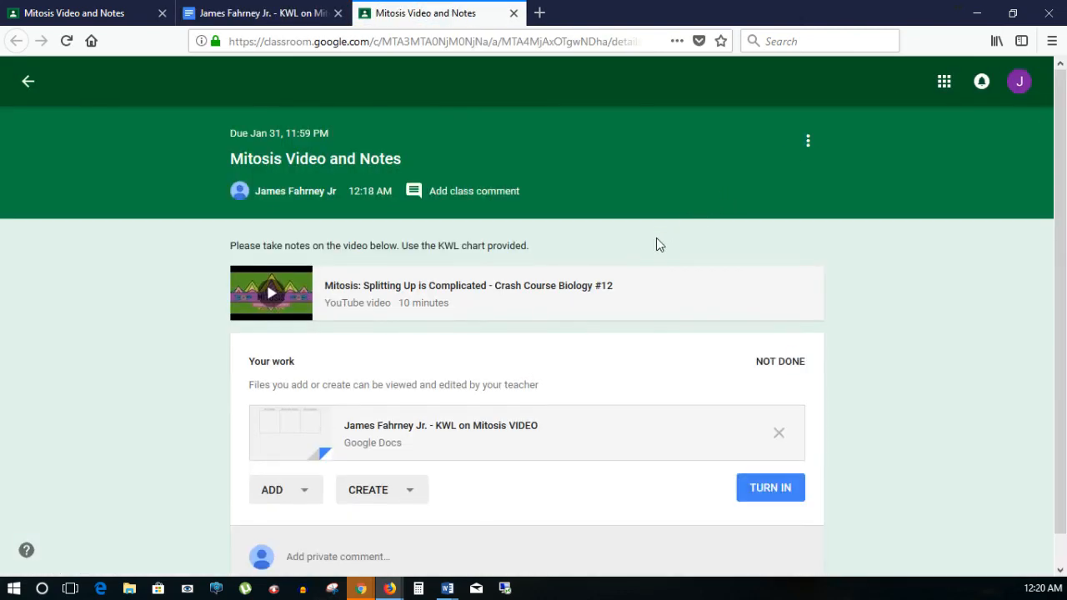
scroll(634, 352, "down", 1)
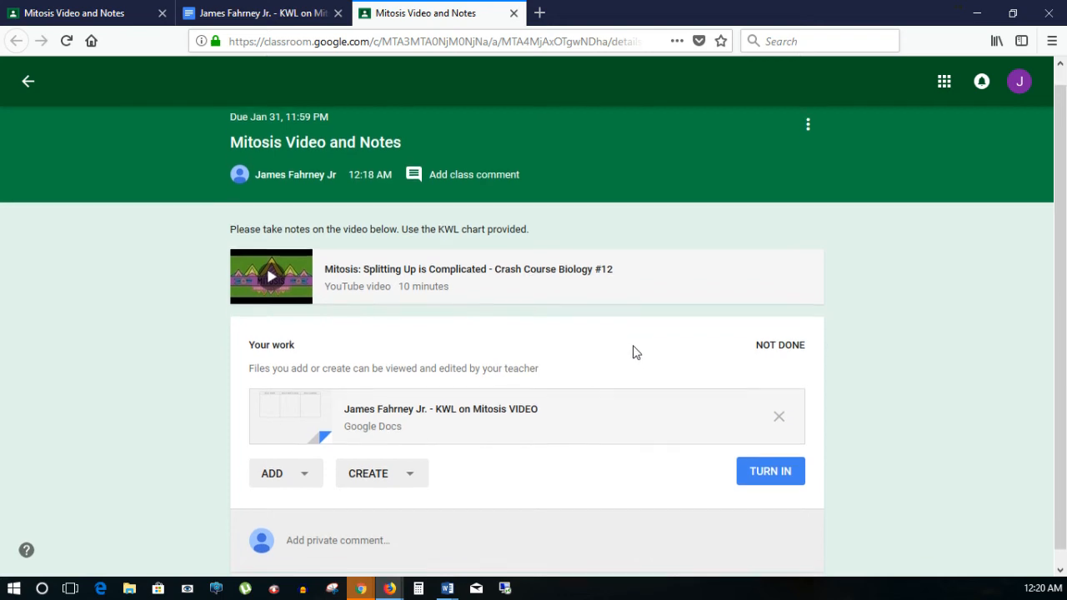
left_click(767, 469)
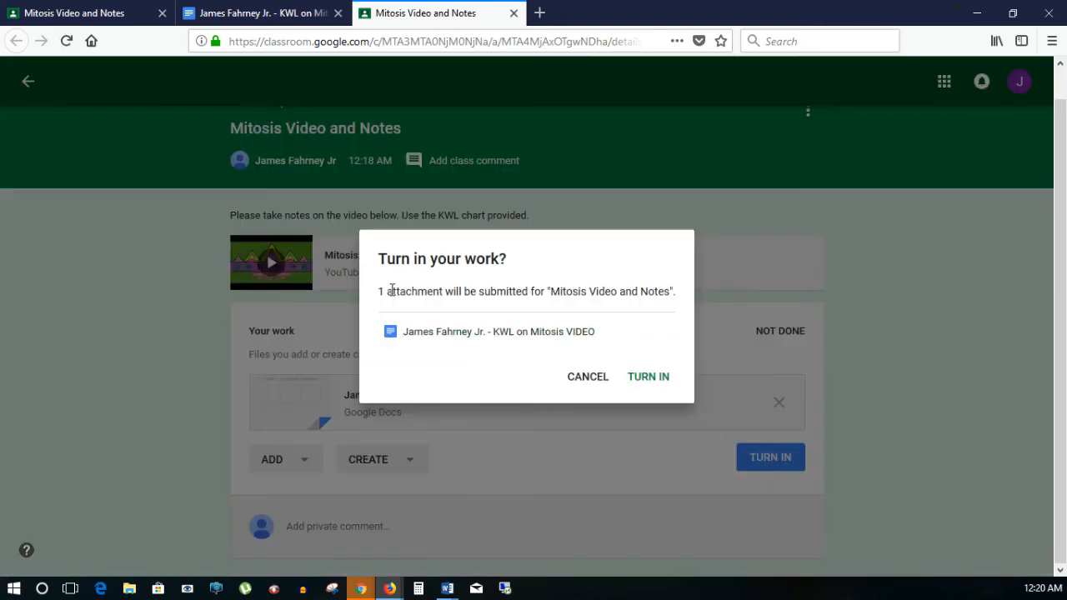
left_click(650, 382)
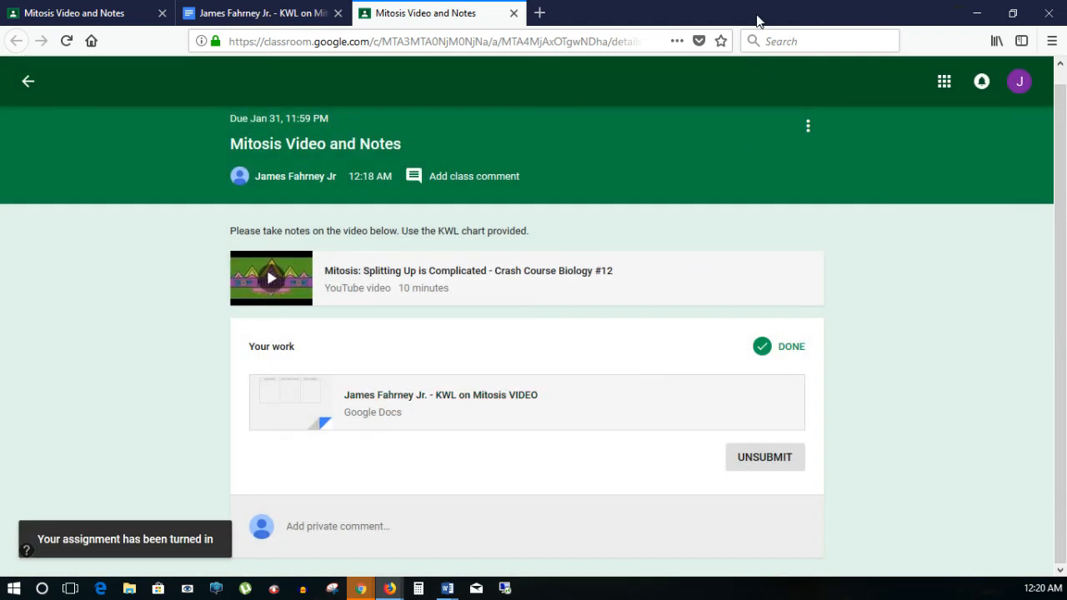
Step: Switch to the teacher's Chrome window, open the assignment's completed submissions, and view the student's KWL document before returning to the submissions
left_click_drag(757, 21, 225, 599)
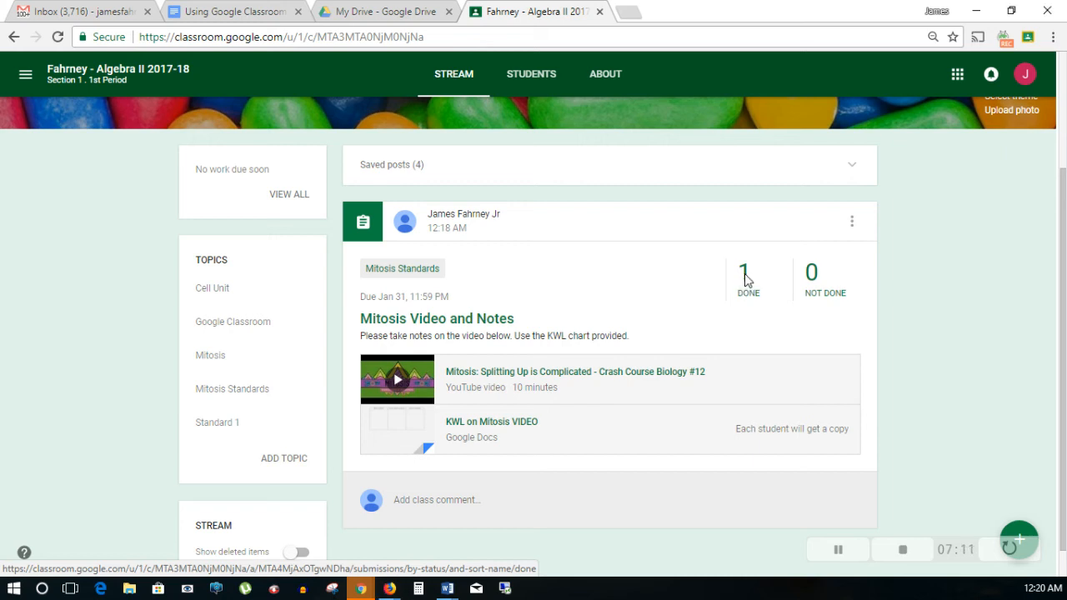
left_click(745, 280)
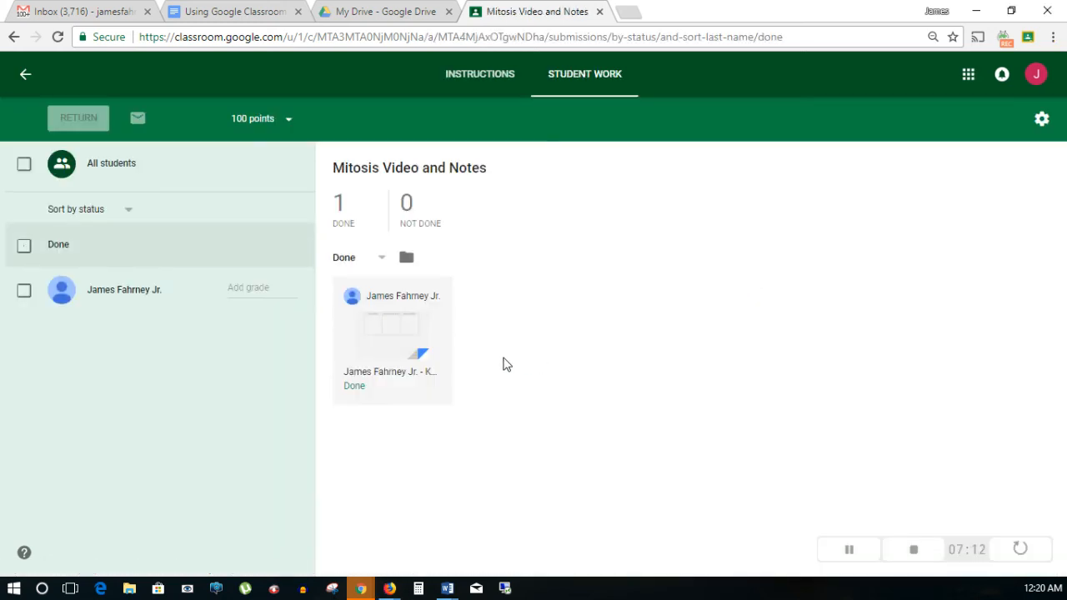
left_click(397, 326)
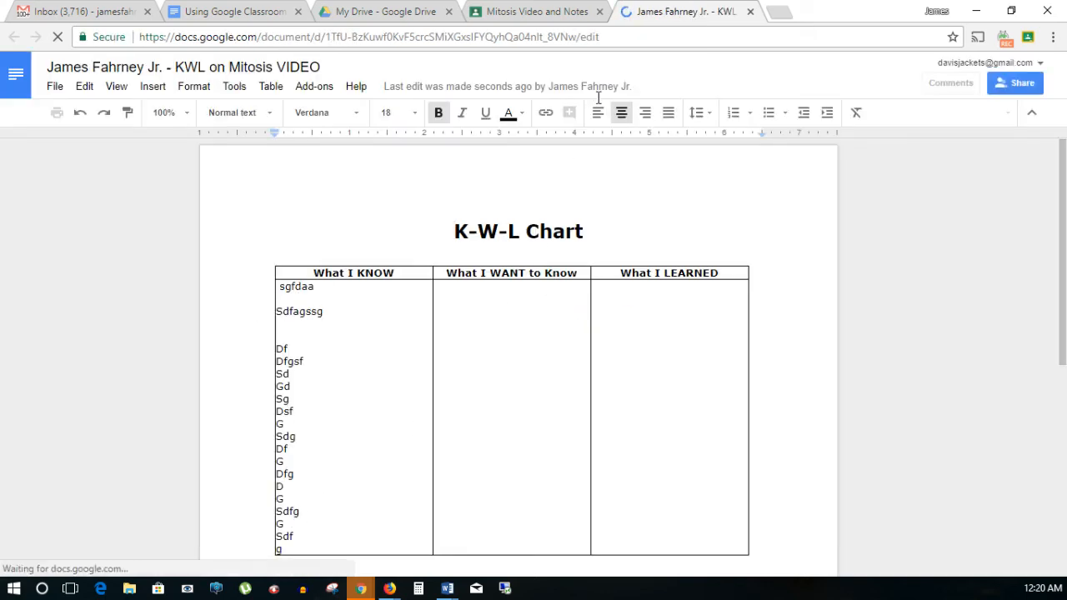
left_click(547, 17)
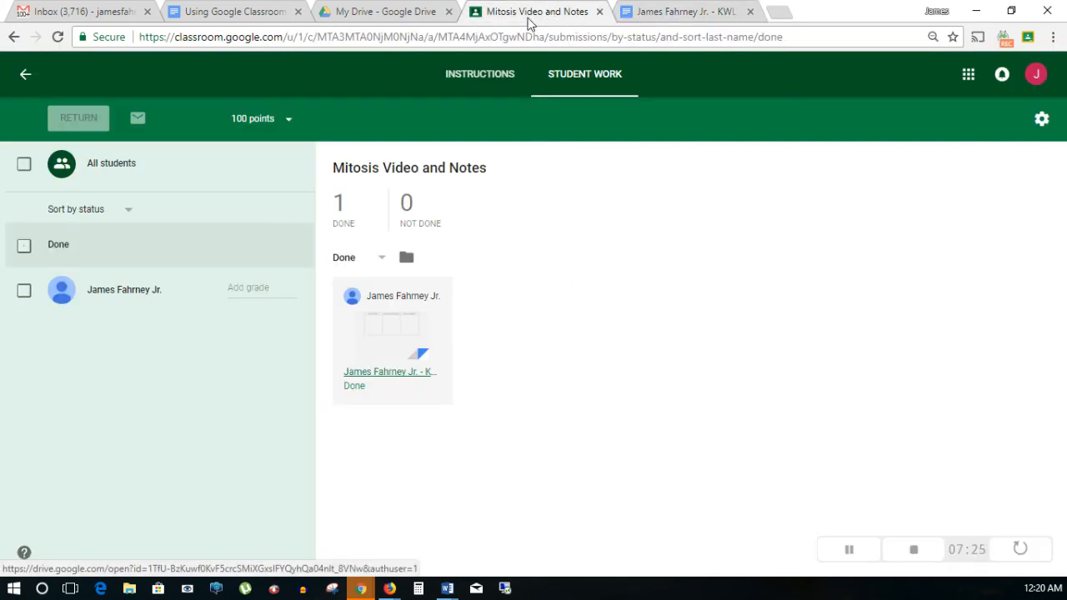
Step: Set the assignment's point value to 10 points
left_click(240, 120)
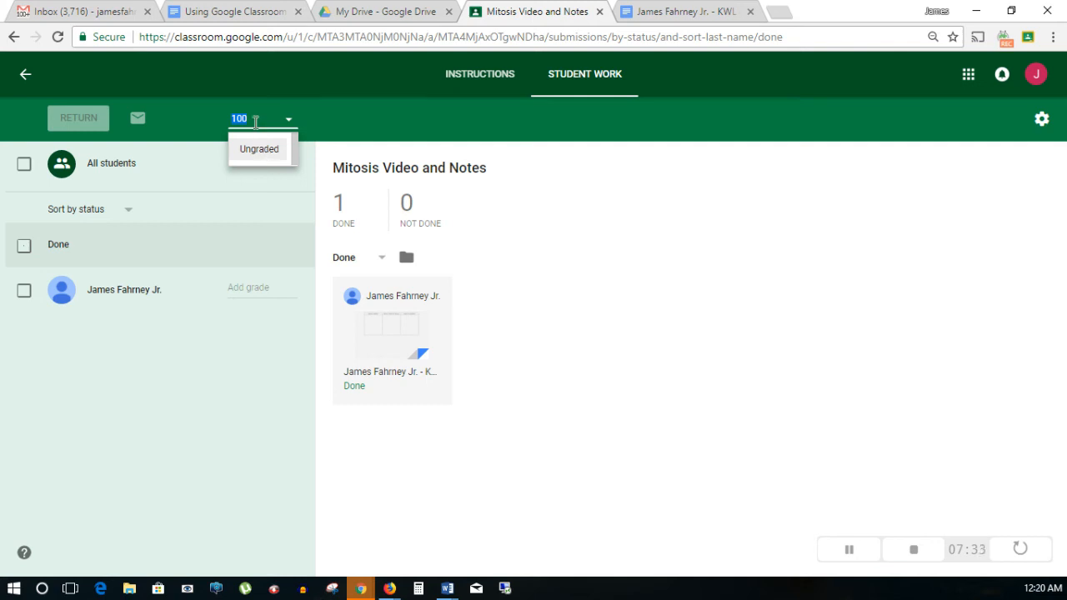
type("1")
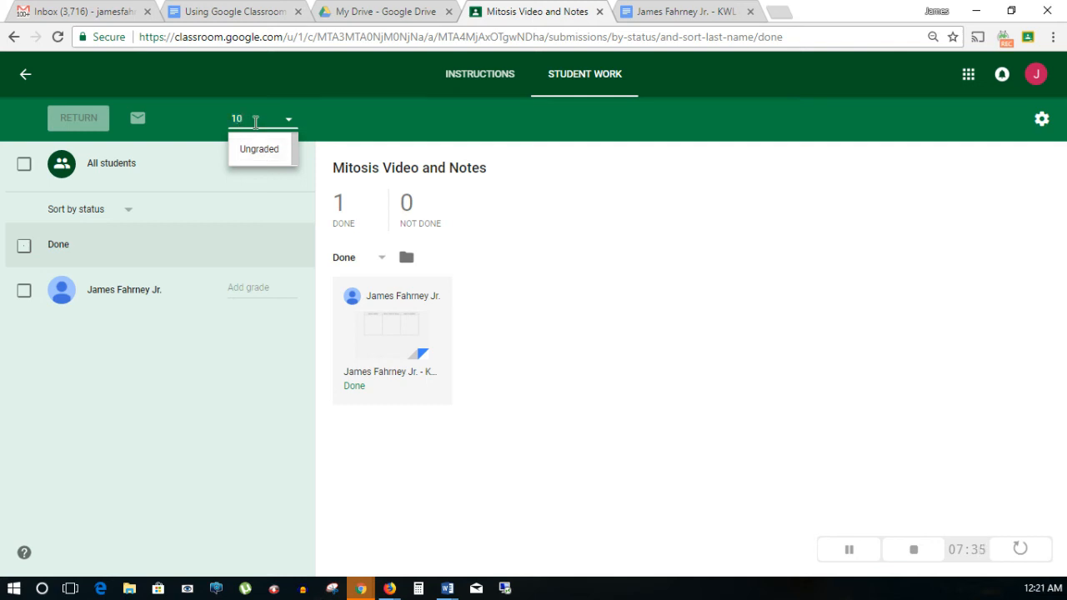
key("Return")
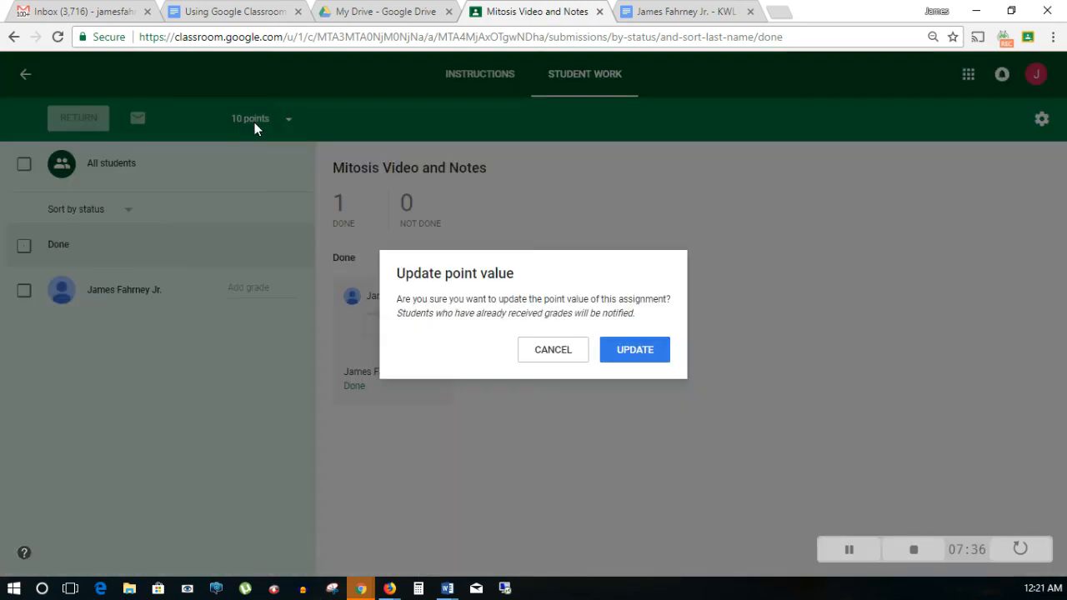
left_click(635, 355)
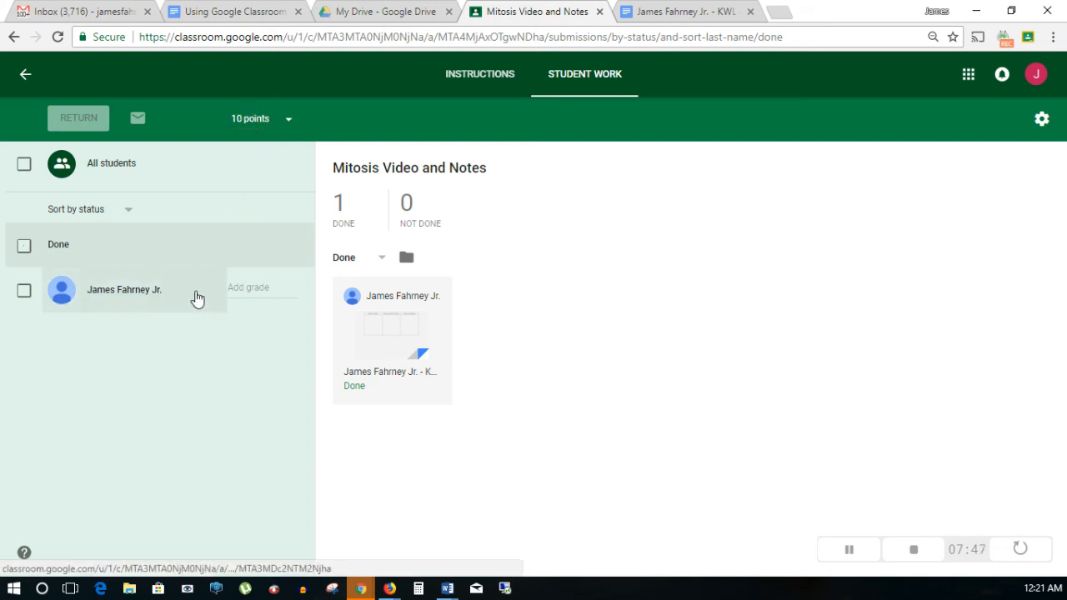
Step: Grade the student's submission 10 out of 10
left_click(250, 288)
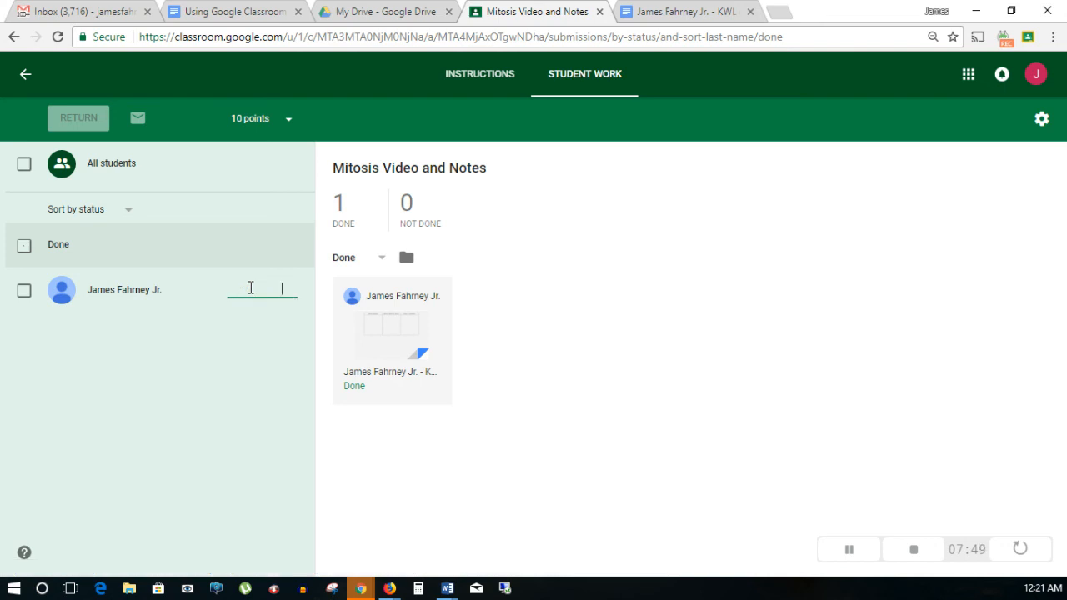
type("10/10")
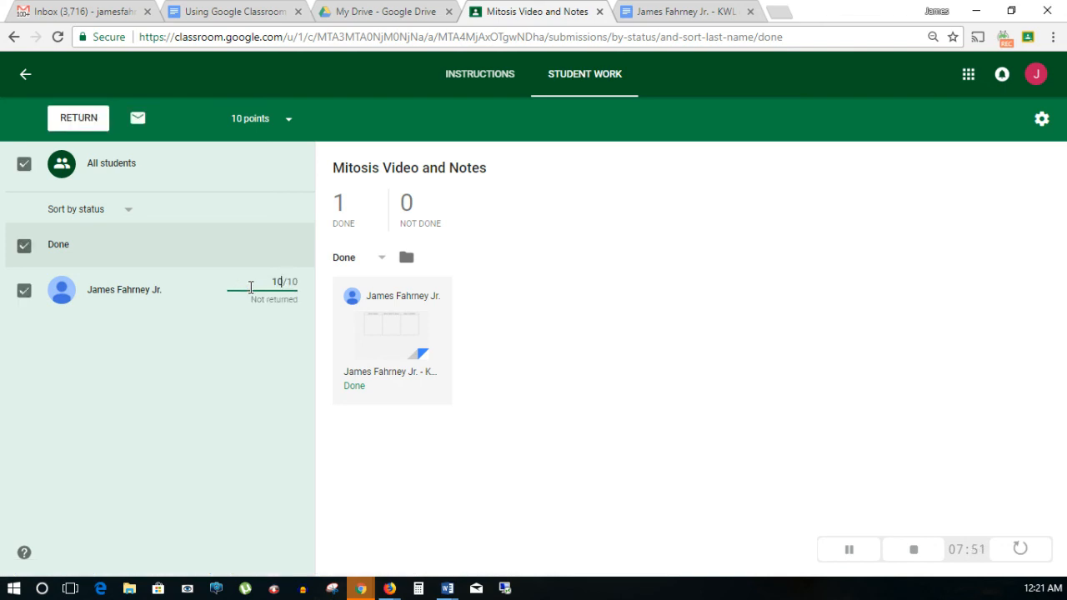
left_click(260, 340)
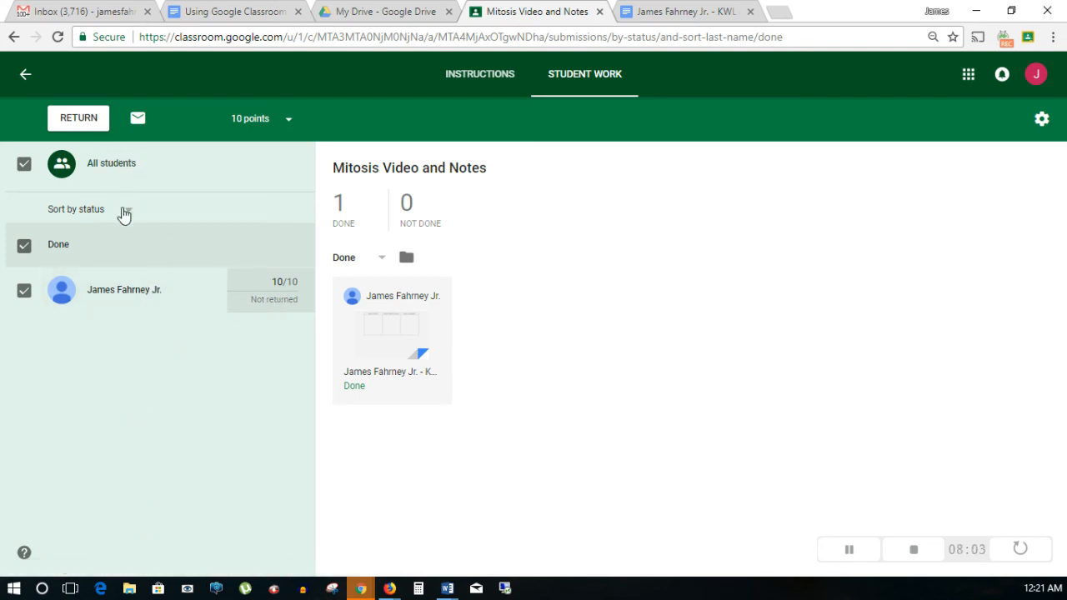
Step: Return the graded work to the student with the private comment "Great Job!!!"
left_click(87, 125)
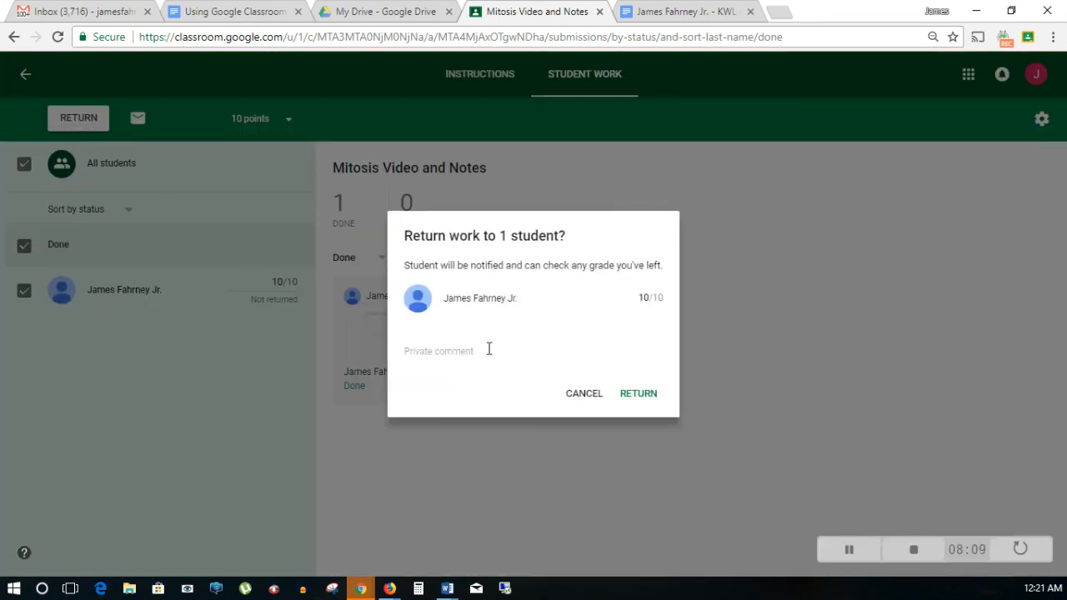
left_click(452, 355)
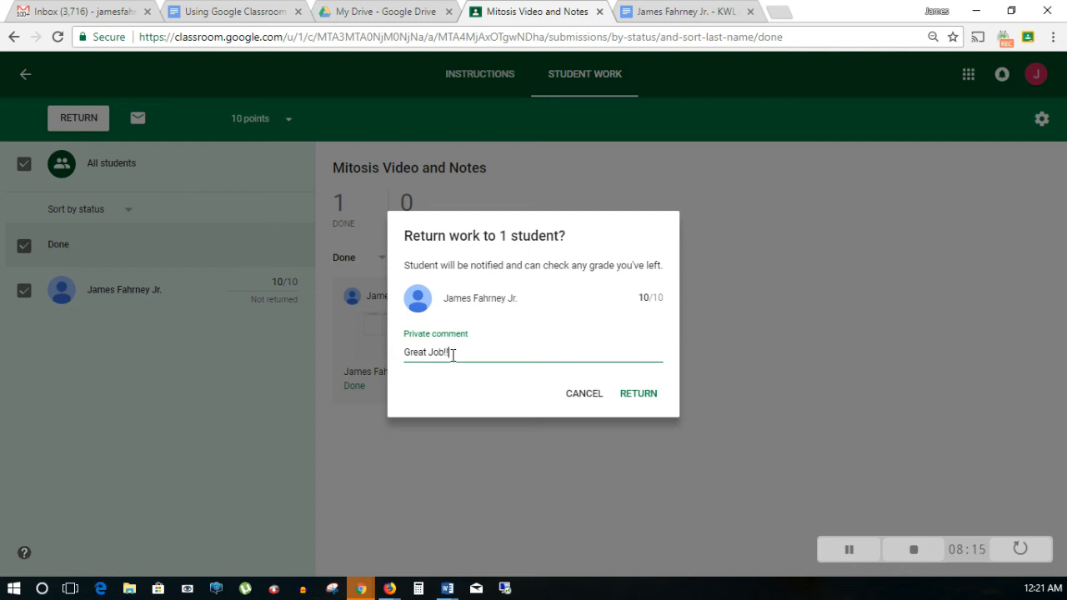
left_click(641, 394)
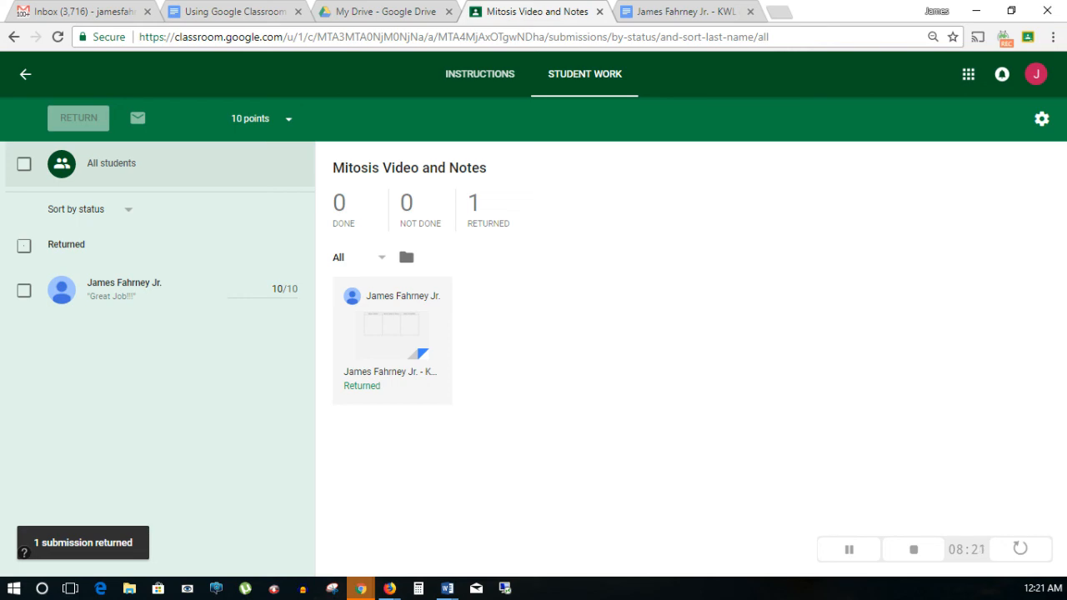
Step: Switch to the student's Firefox window and examine the returned assignment's grade and private comment
left_click(389, 588)
left_click_drag(338, 300, 761, 7)
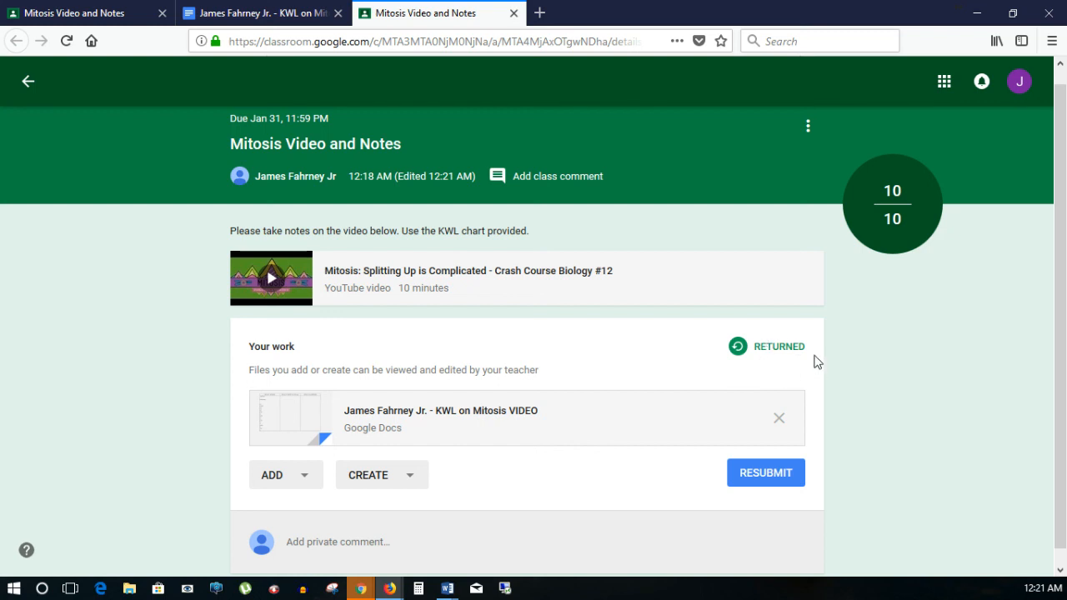
left_click_drag(898, 189, 908, 194)
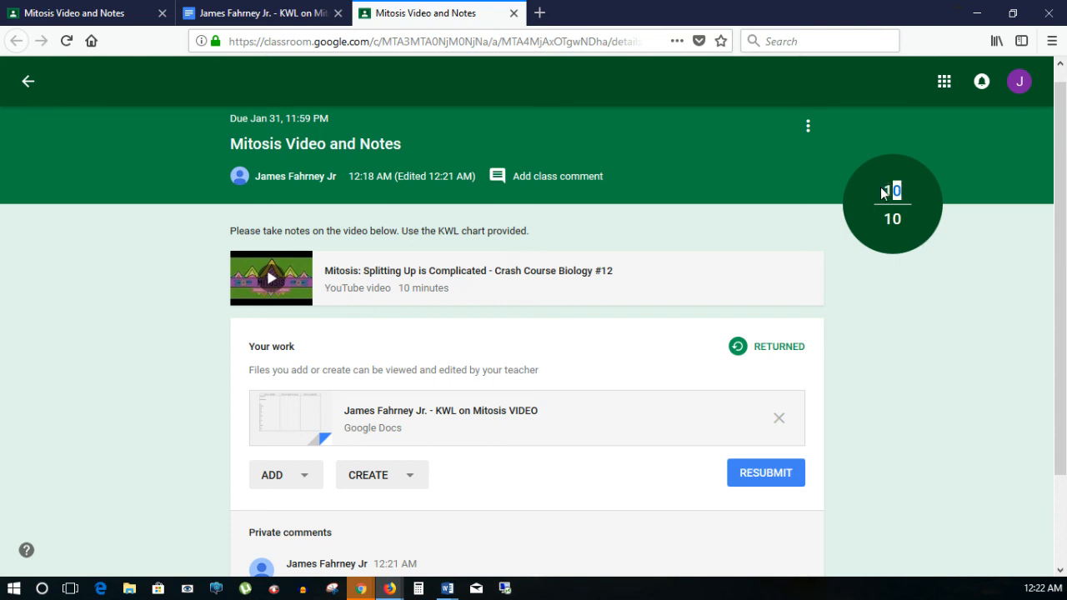
Step: Switch back to the teacher's Chrome window and return to the class stream to check the assignment's status
left_click_drag(668, 15, 191, 598)
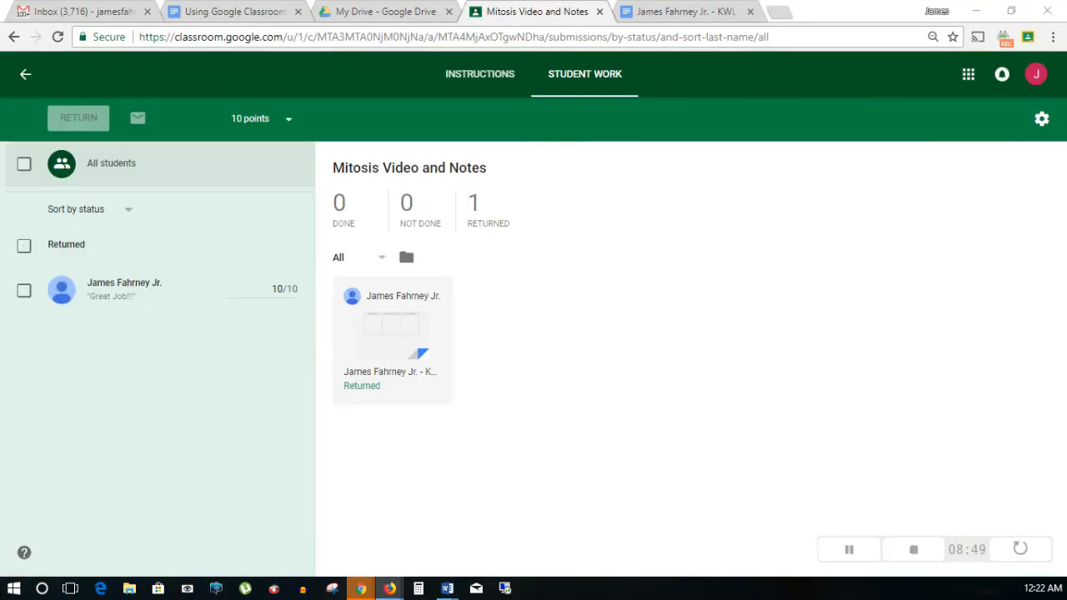
left_click(26, 77)
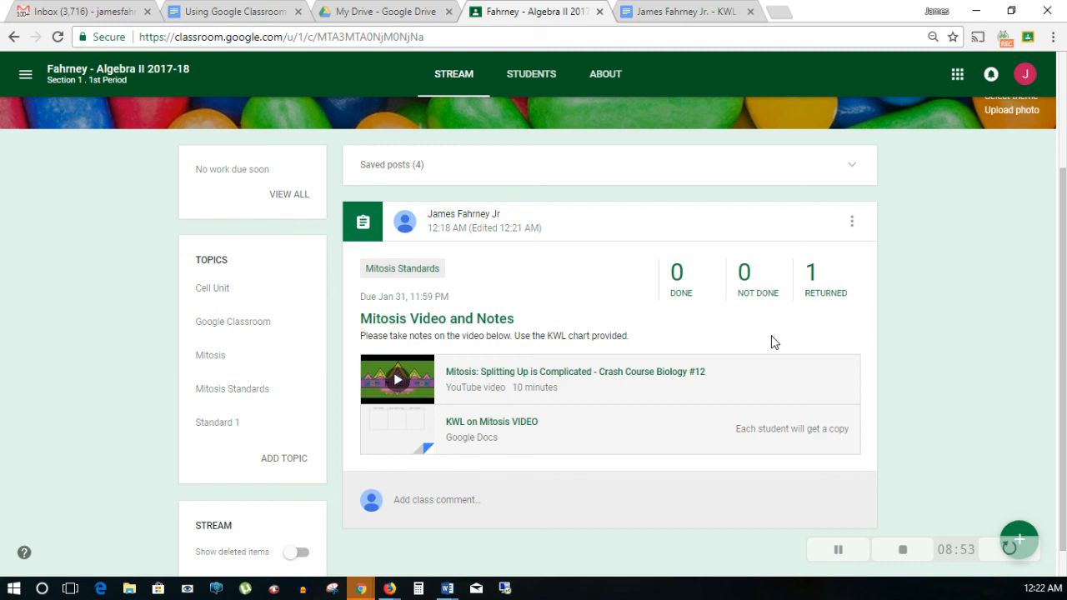